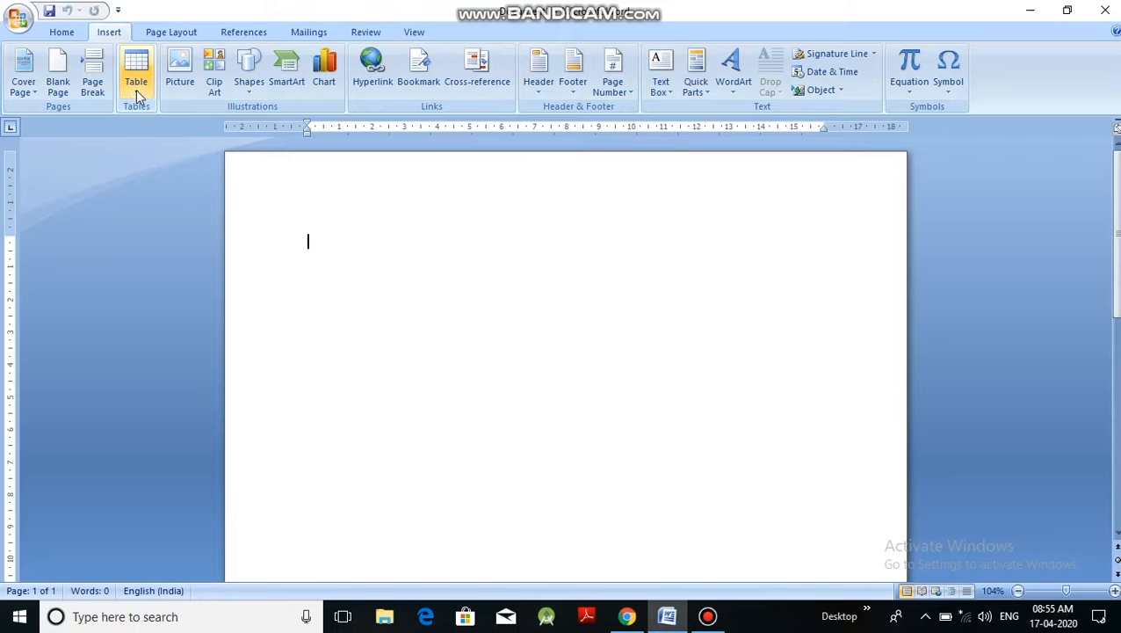
Insert a table with 5 columns and 5 rows into the blank document using the Insert Table options.
click(136, 89)
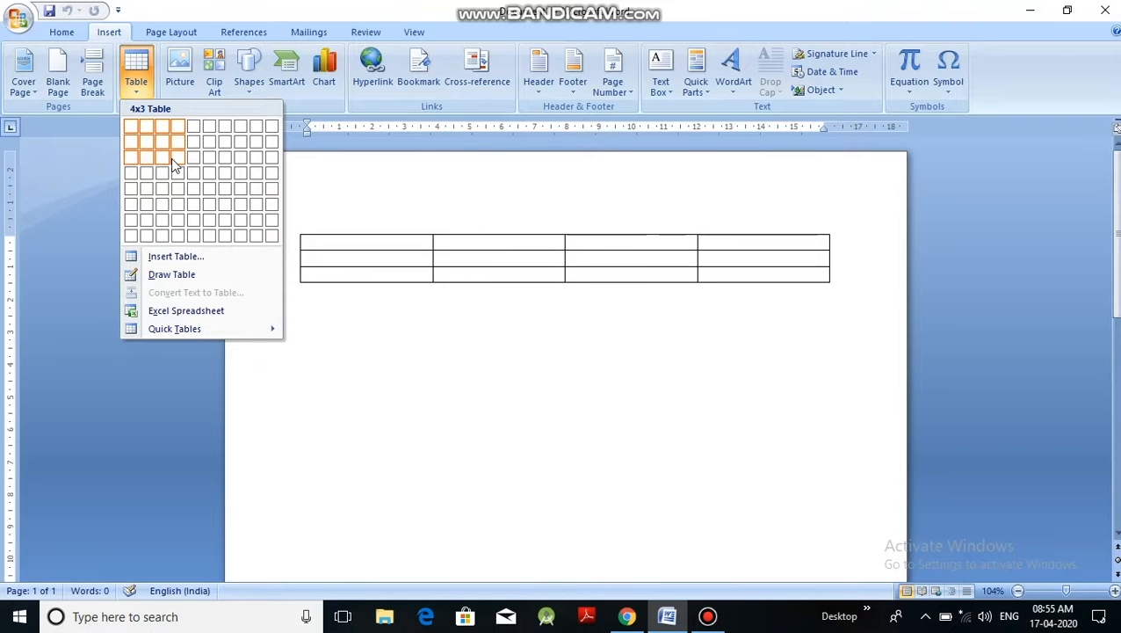
click(212, 260)
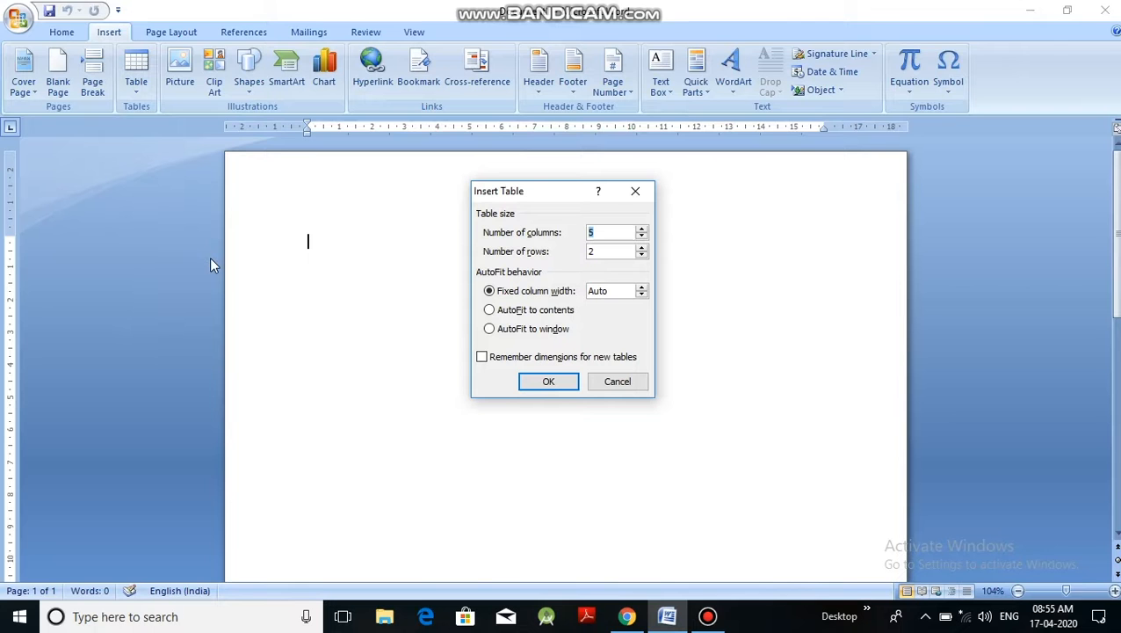
click(642, 248)
click(642, 247)
click(548, 385)
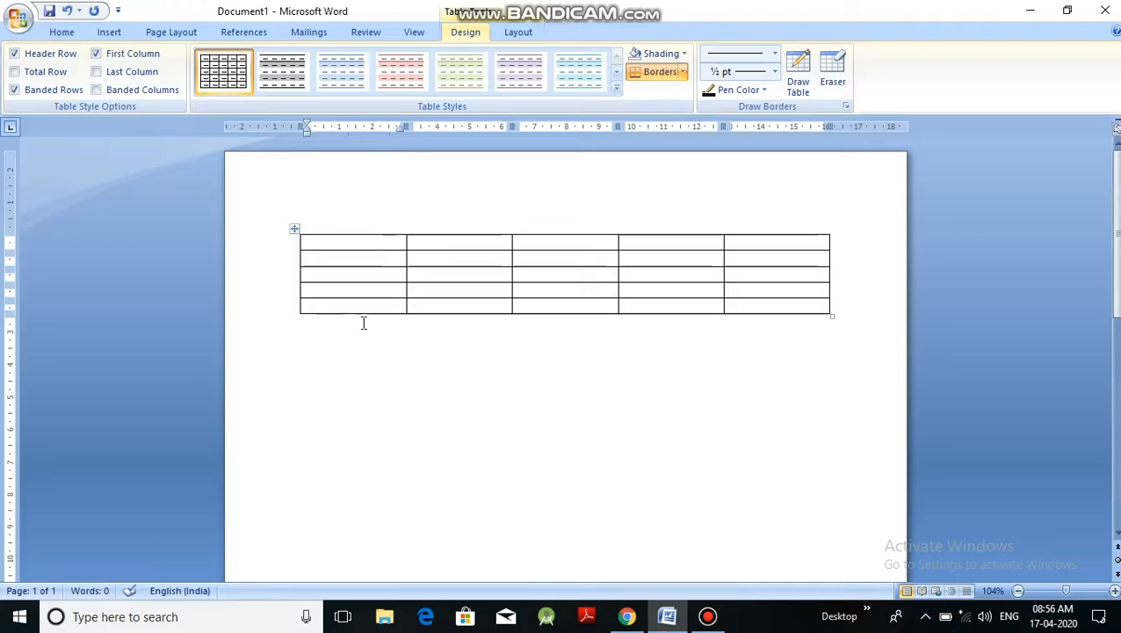
click(346, 378)
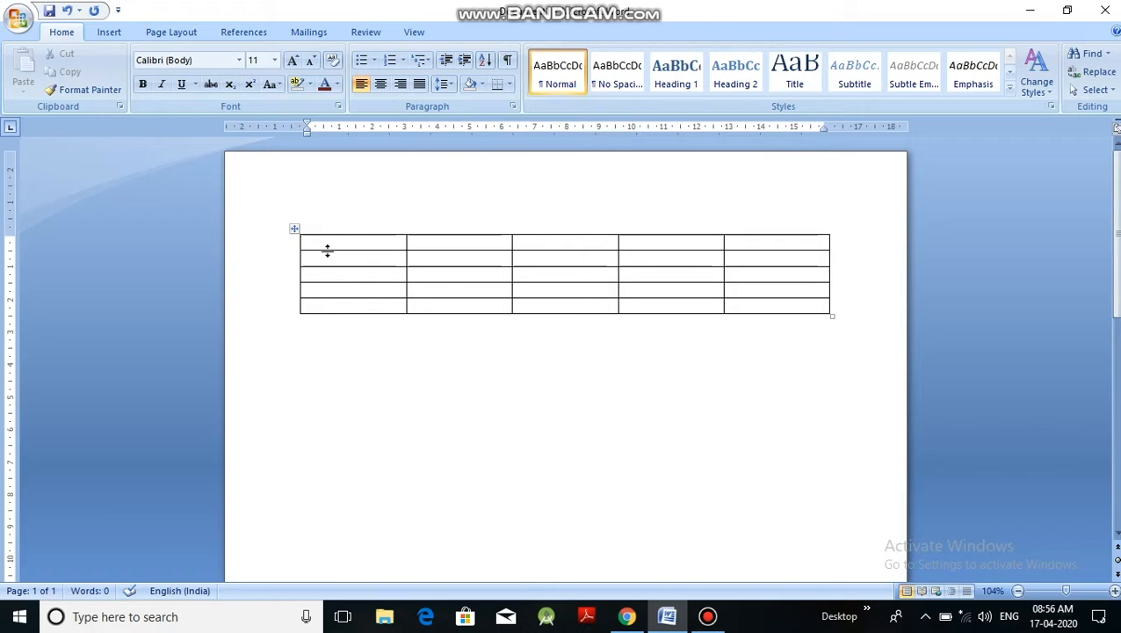
Apply the plain grid table style to the new table.
click(318, 246)
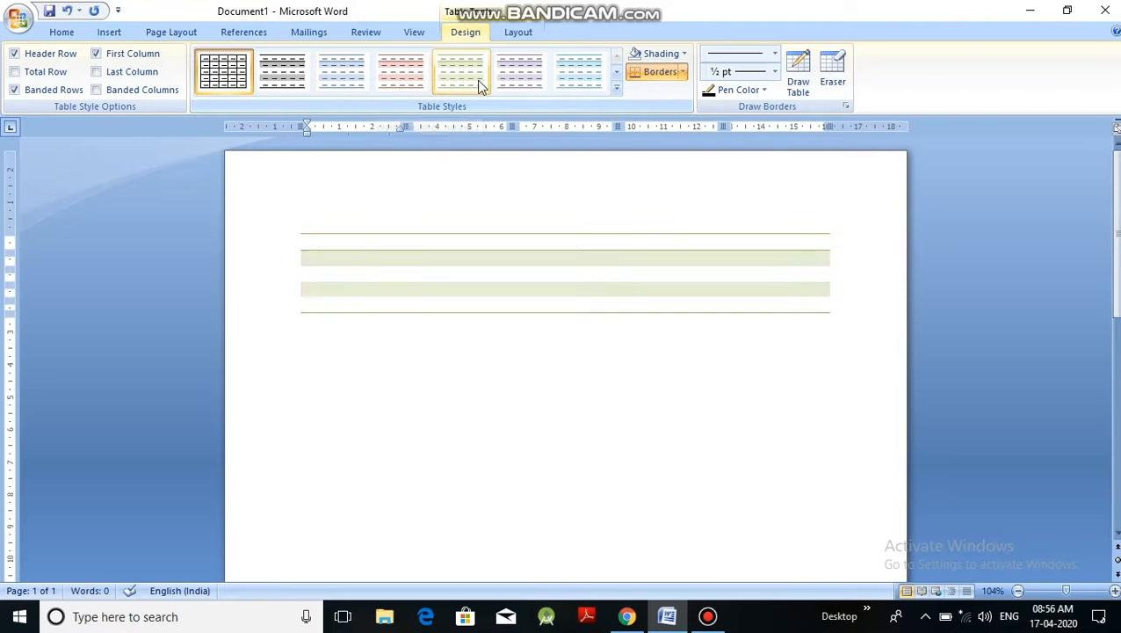
click(616, 88)
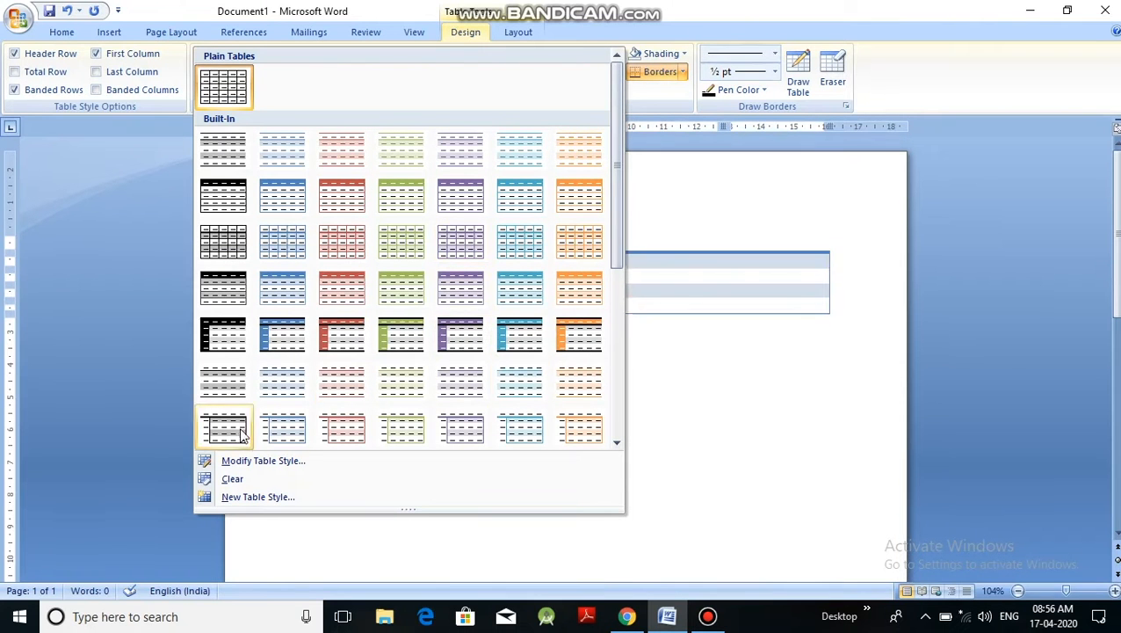
click(225, 86)
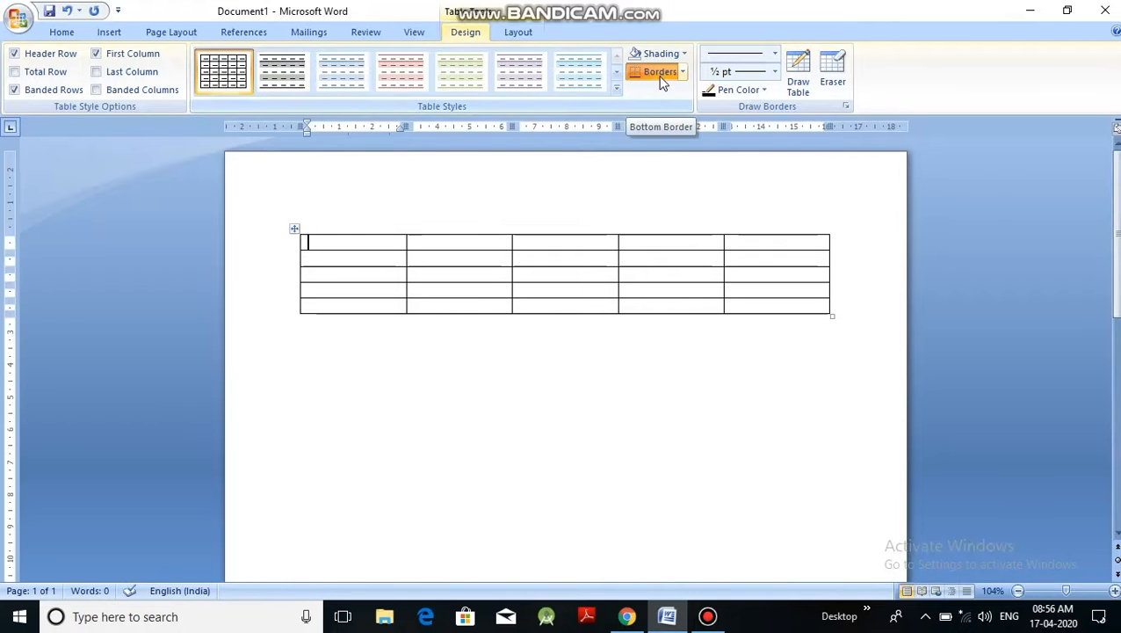
click(797, 90)
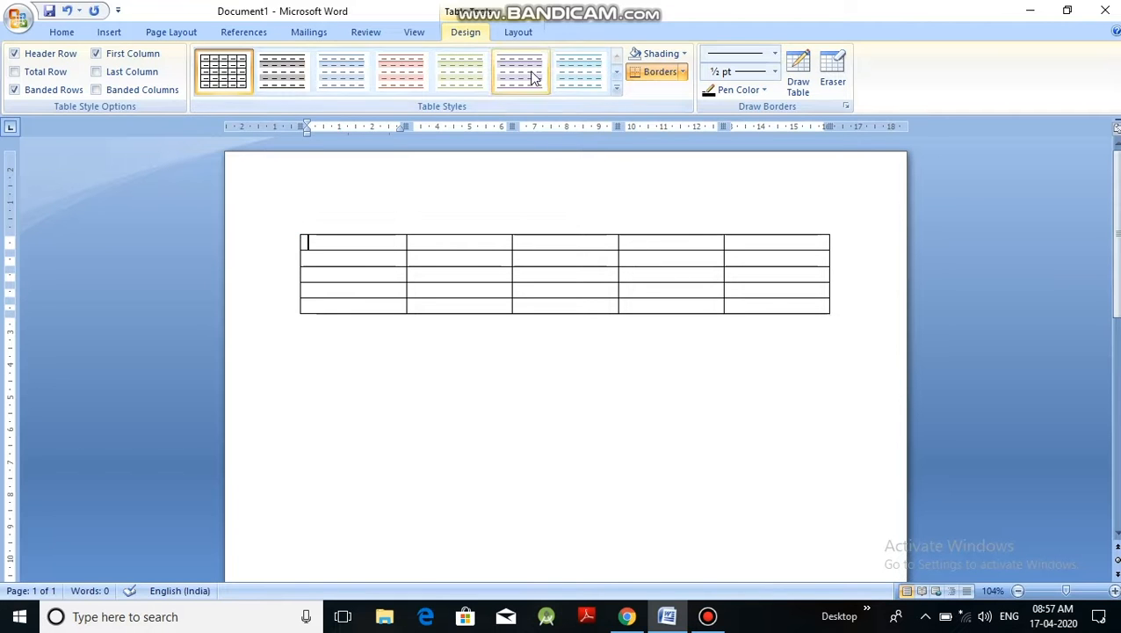
Insert a row above the table's first row and another directly below the new top row.
click(518, 35)
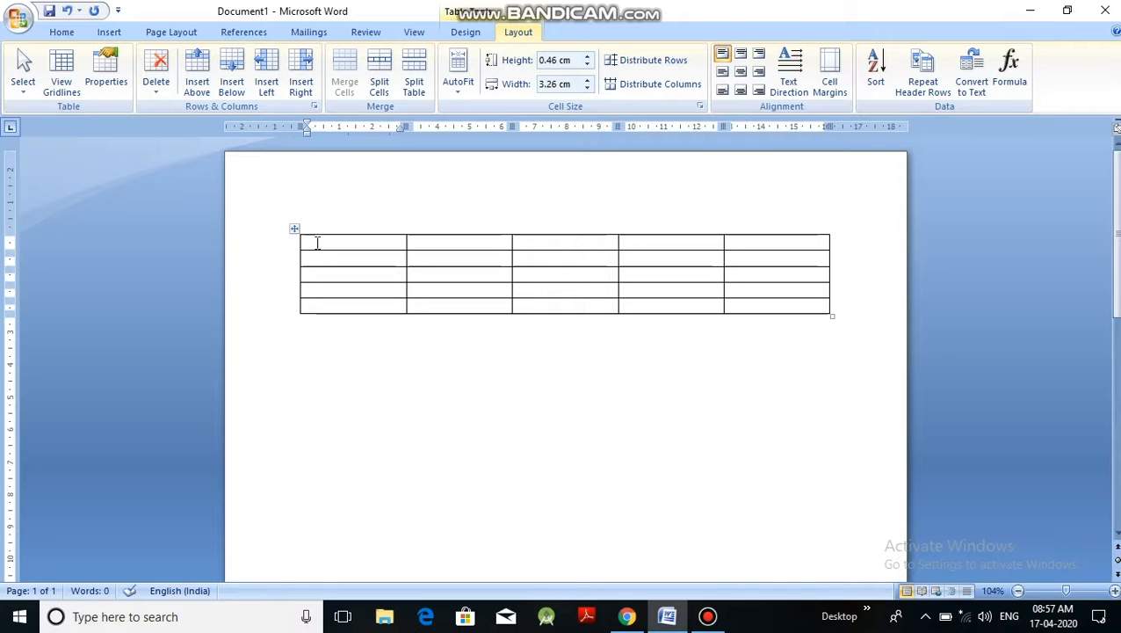
click(198, 88)
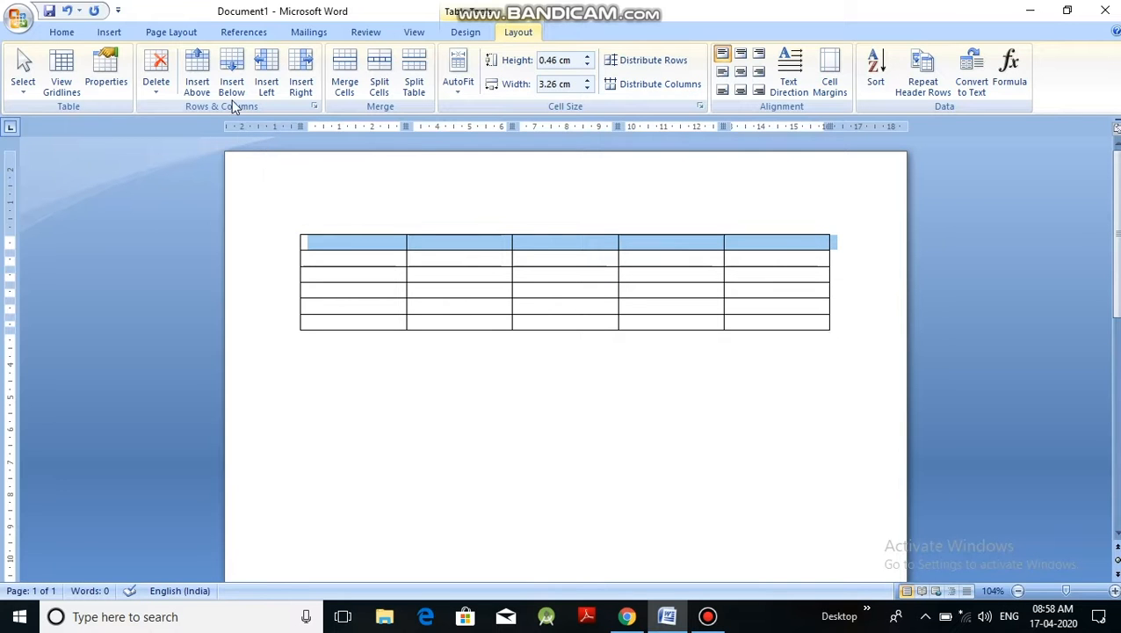
click(315, 242)
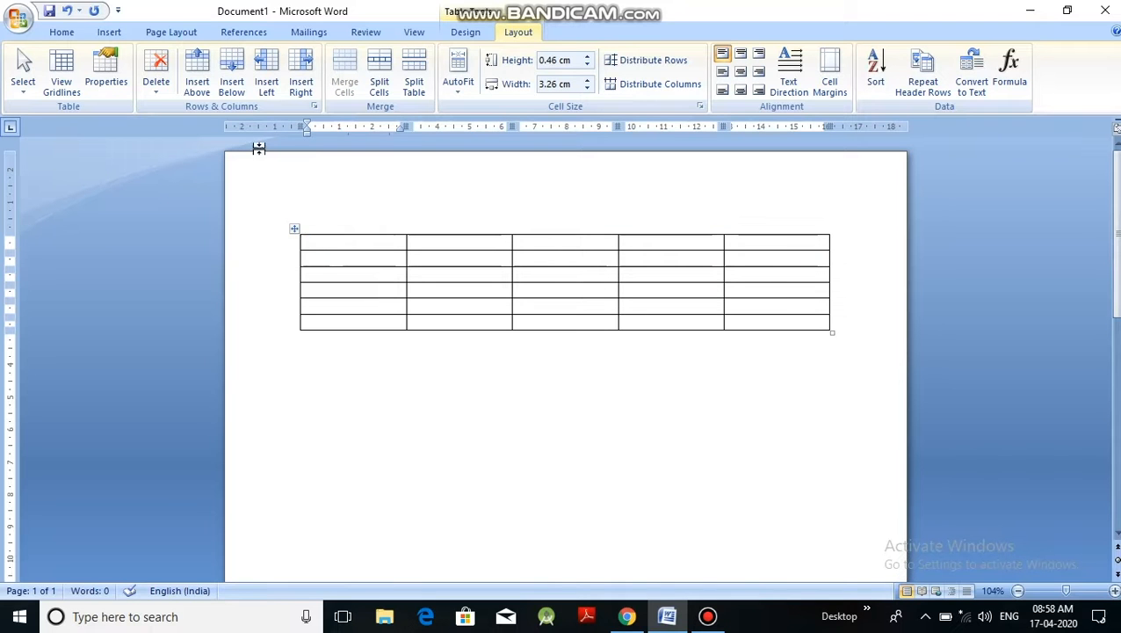
click(232, 86)
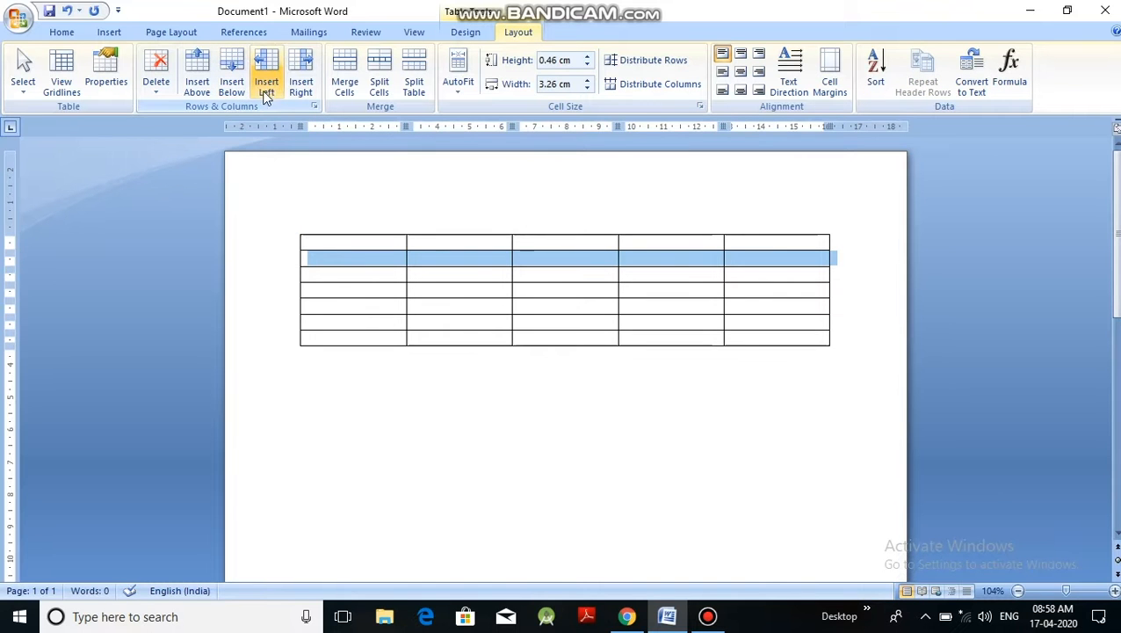
Insert a column to the left of the second column and another to the right of the third column.
click(450, 246)
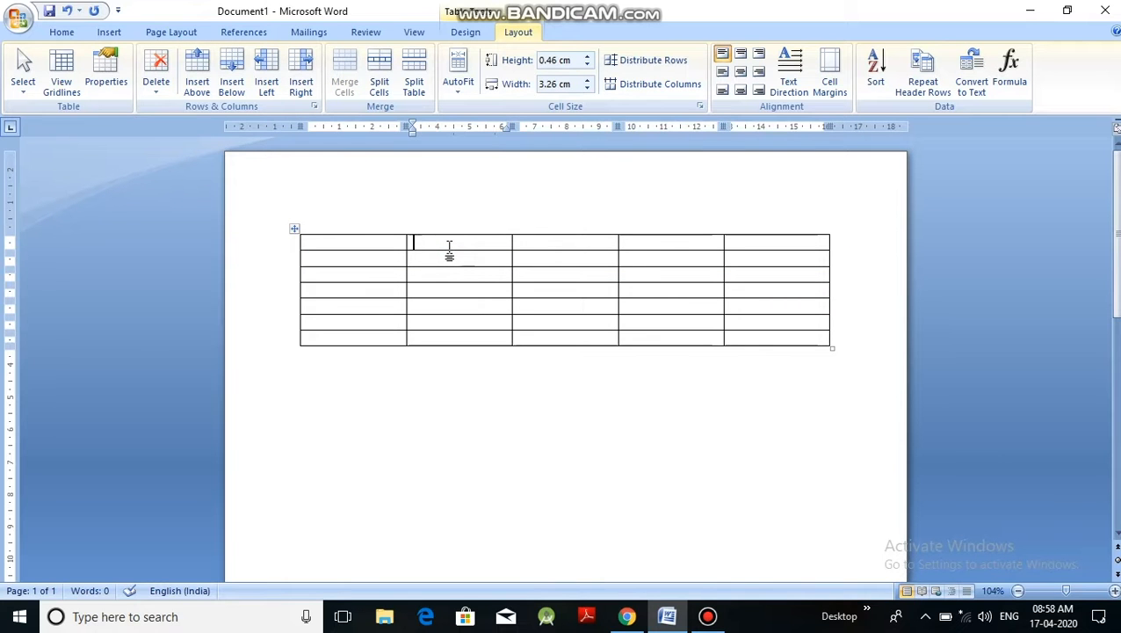
click(266, 84)
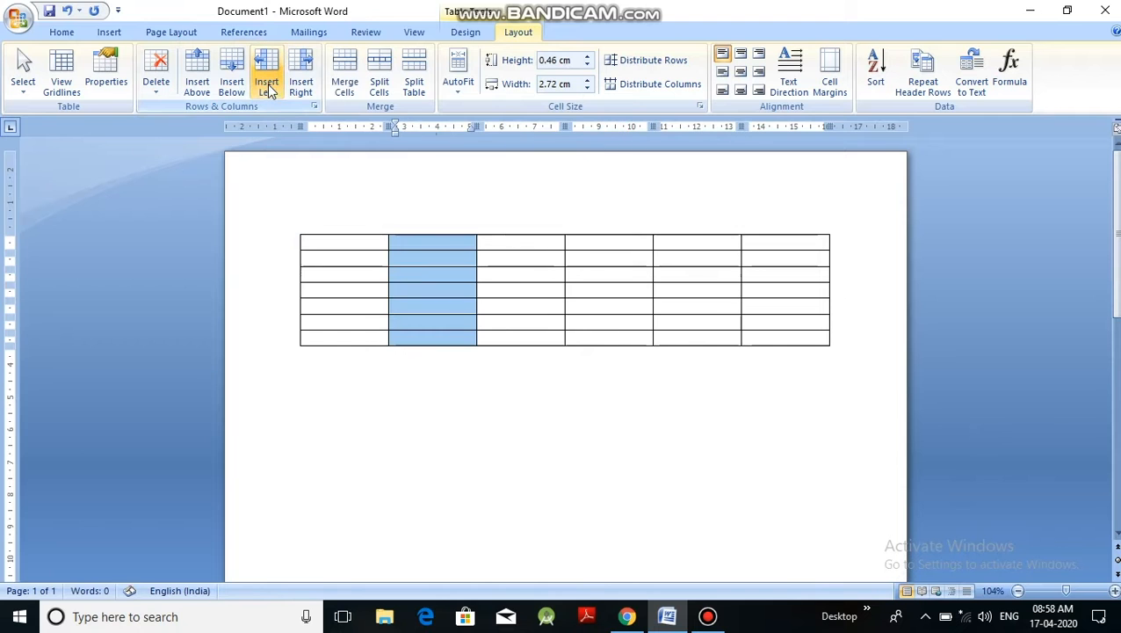
click(497, 243)
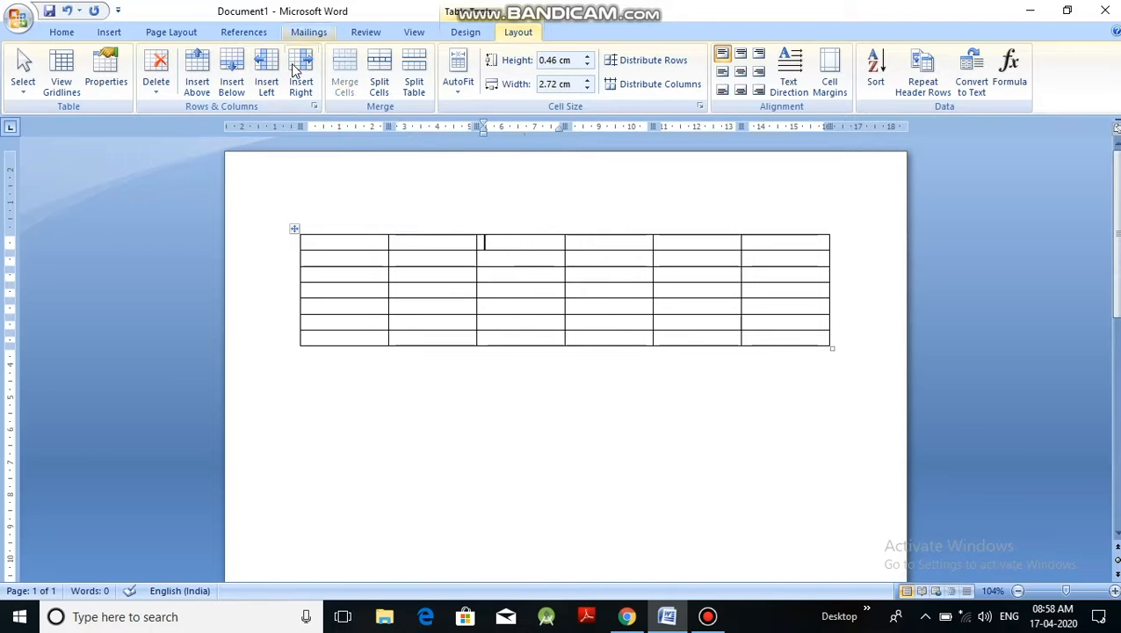
click(310, 95)
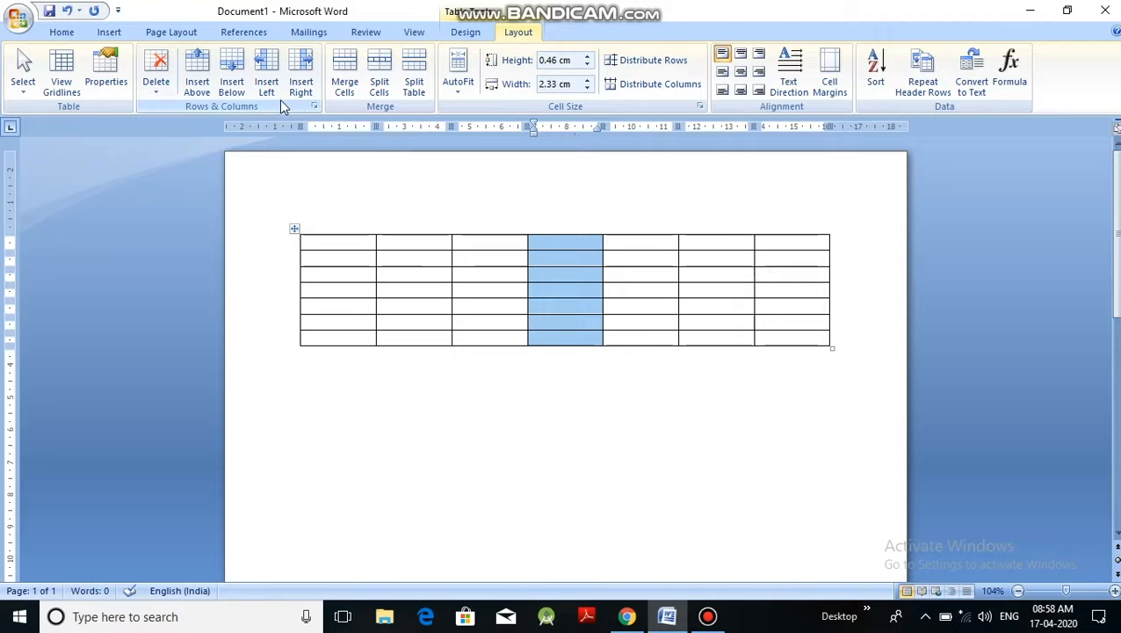
Delete the table's last column.
click(156, 91)
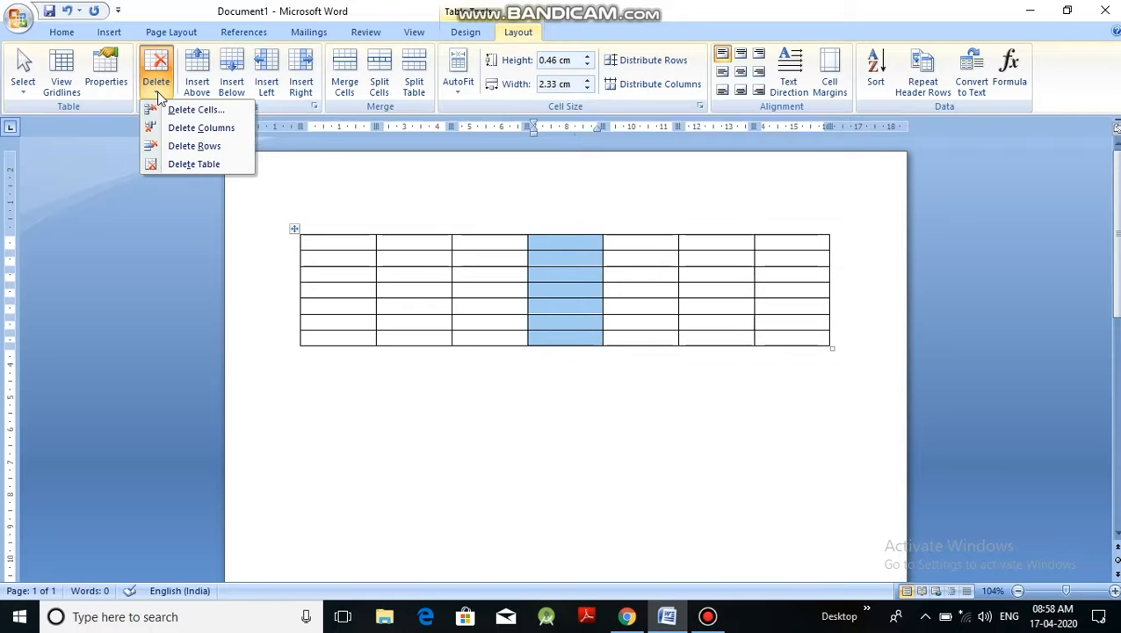
click(493, 256)
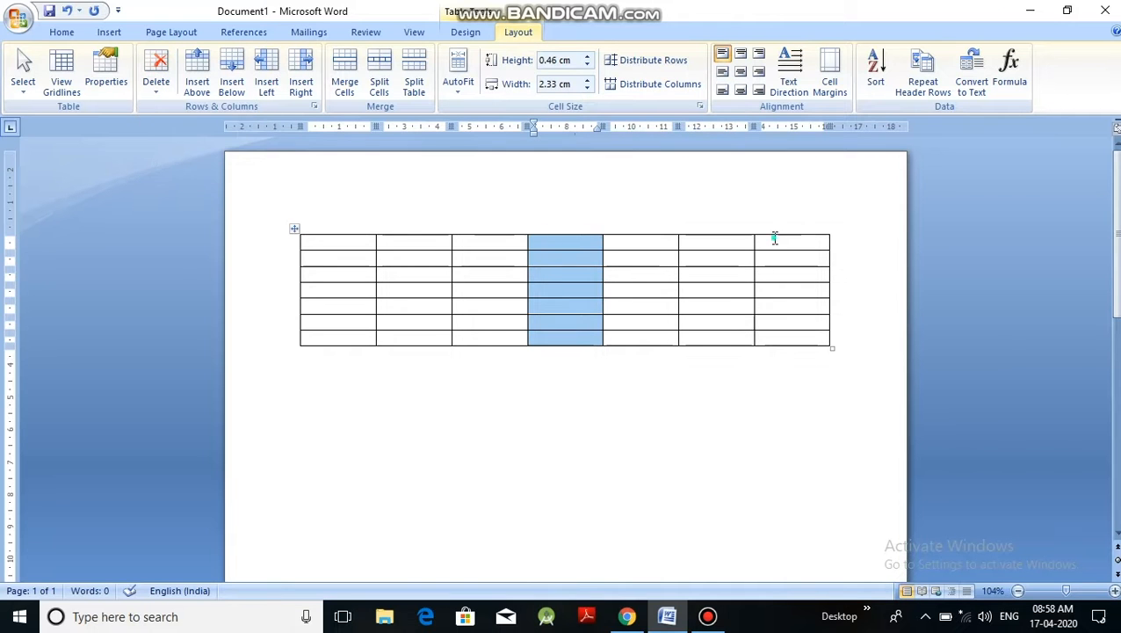
click(774, 238)
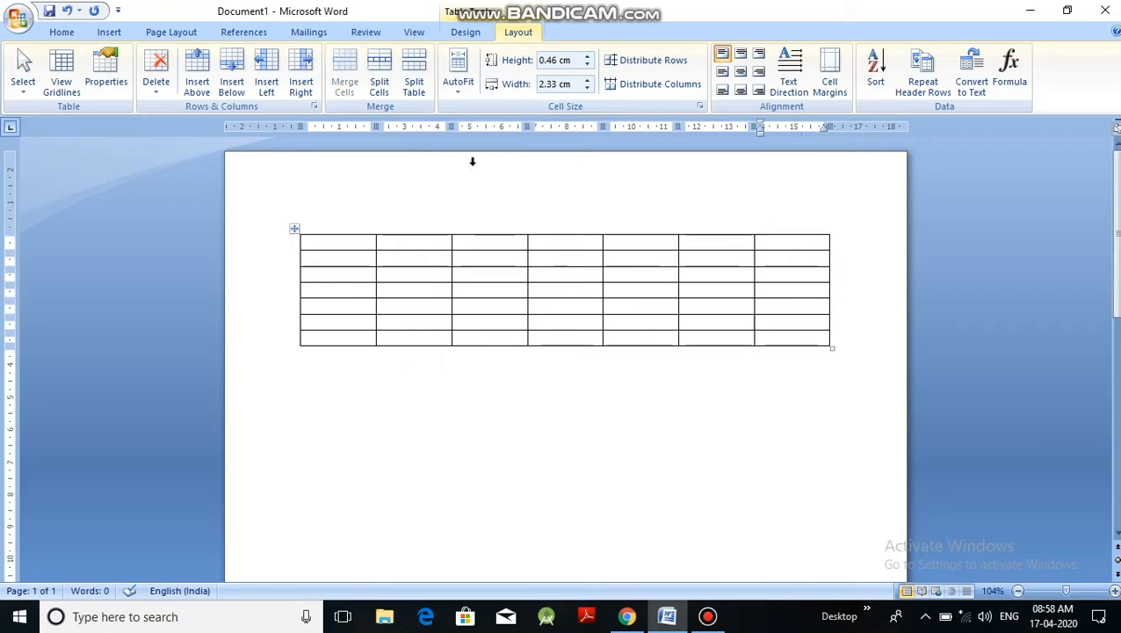
click(160, 88)
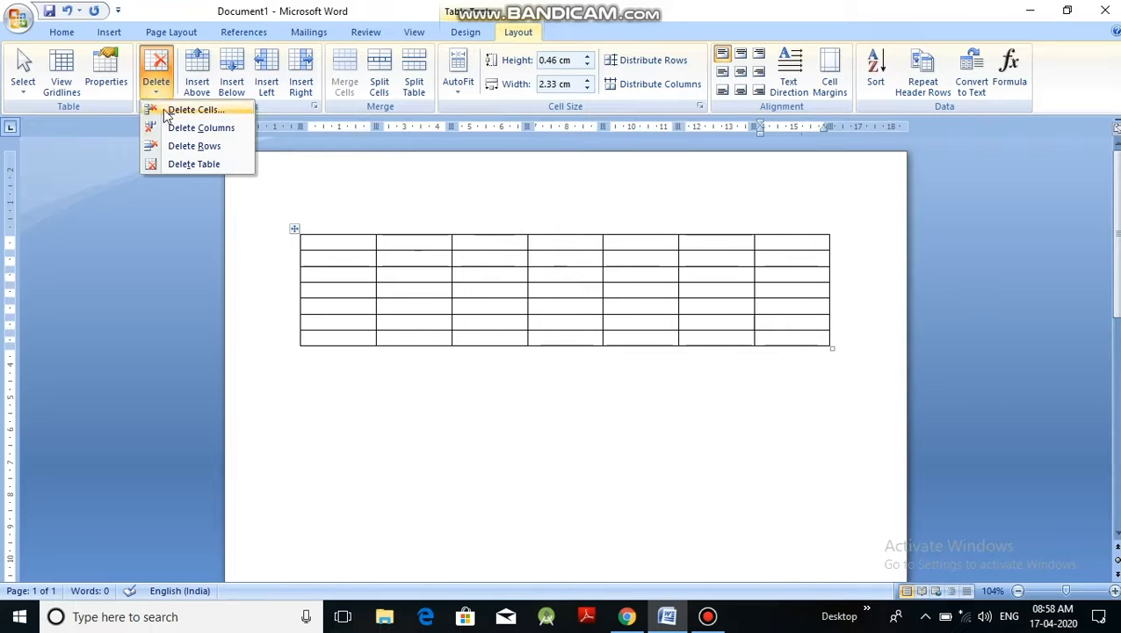
click(173, 128)
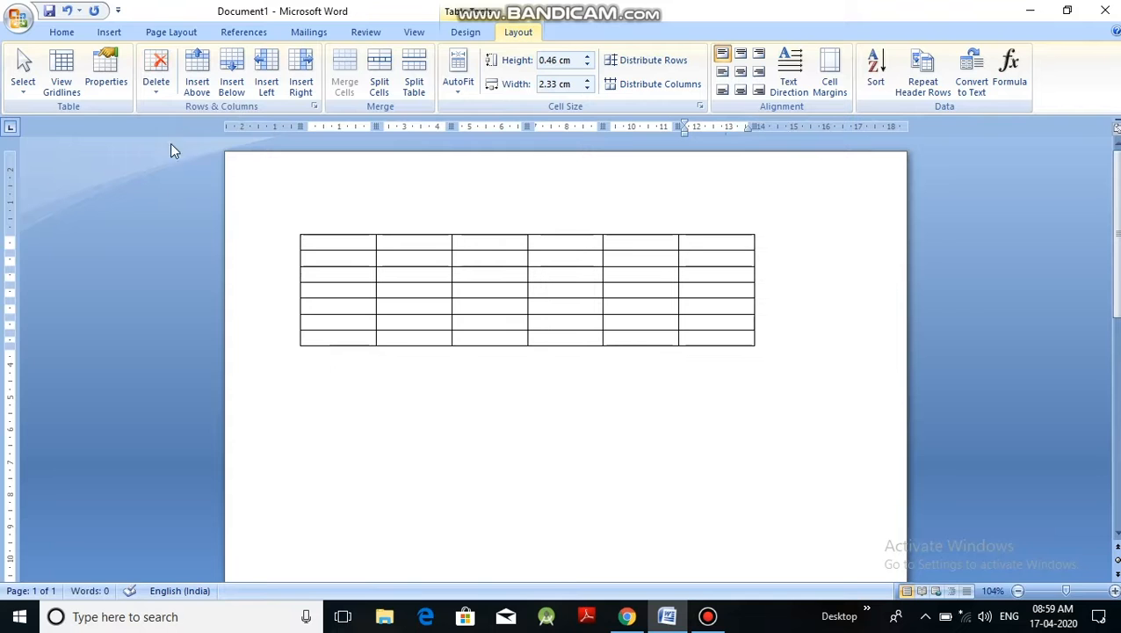
Delete the fourth row of the table.
click(316, 290)
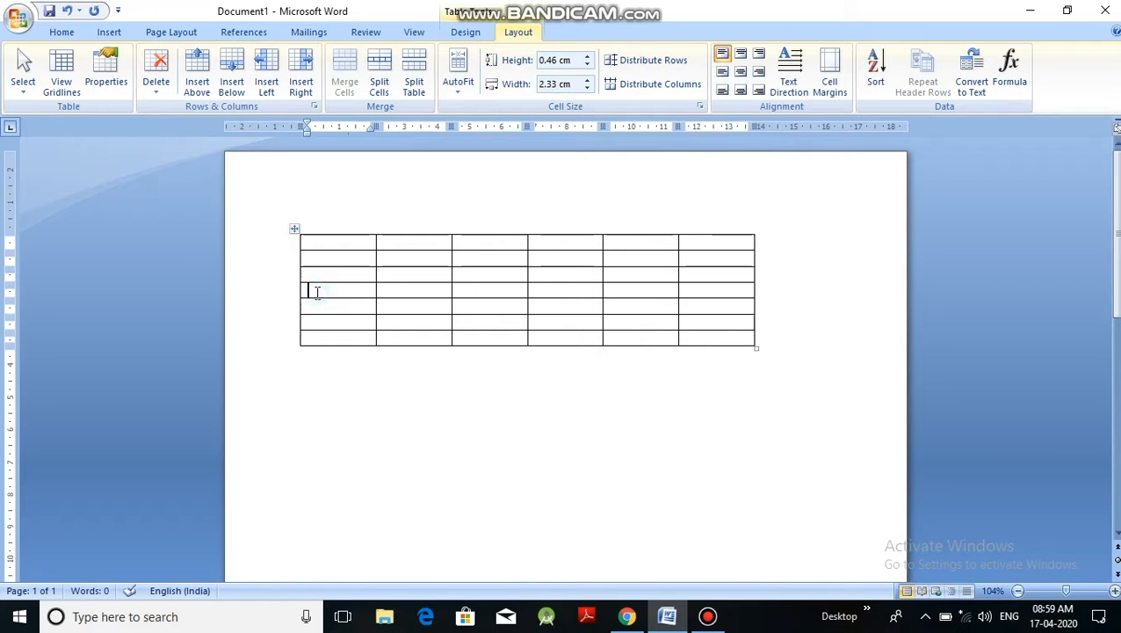
click(157, 89)
click(173, 145)
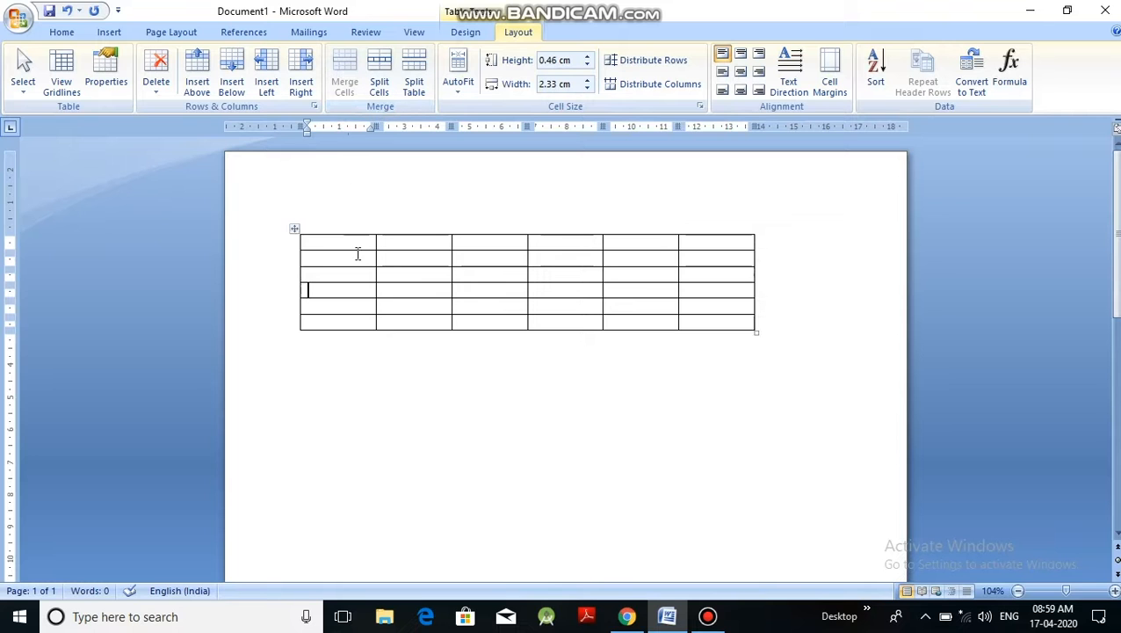
Merge all the cells of the table's top row into a single cell.
drag(349, 245, 696, 247)
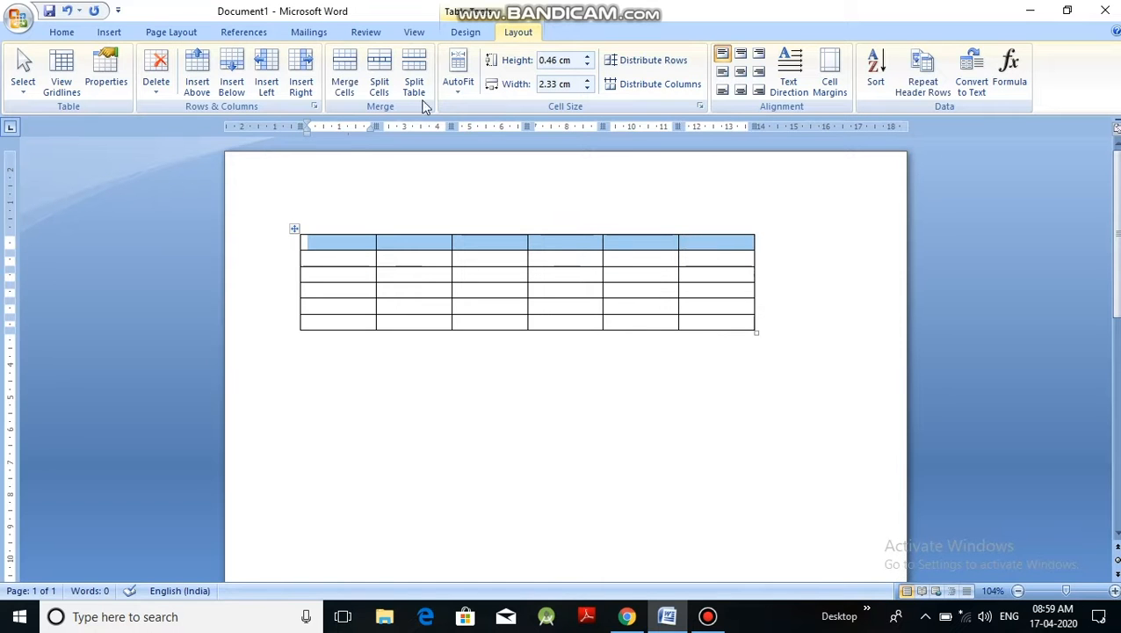
click(345, 79)
click(422, 520)
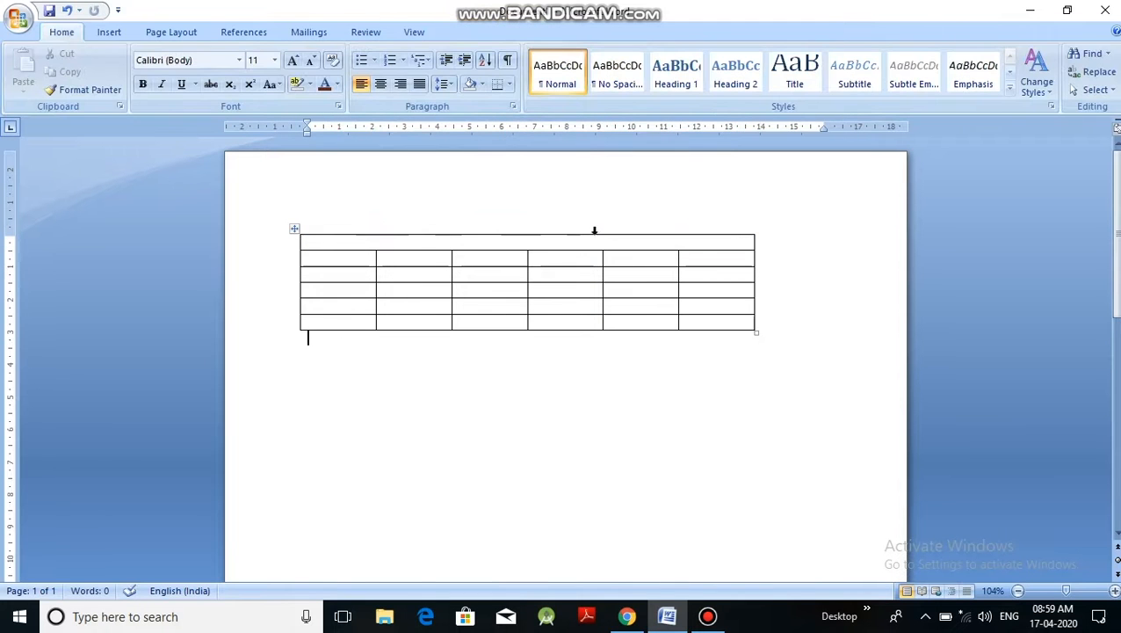
Split the merged top-row cell into 6 columns and 1 row.
drag(354, 242, 679, 241)
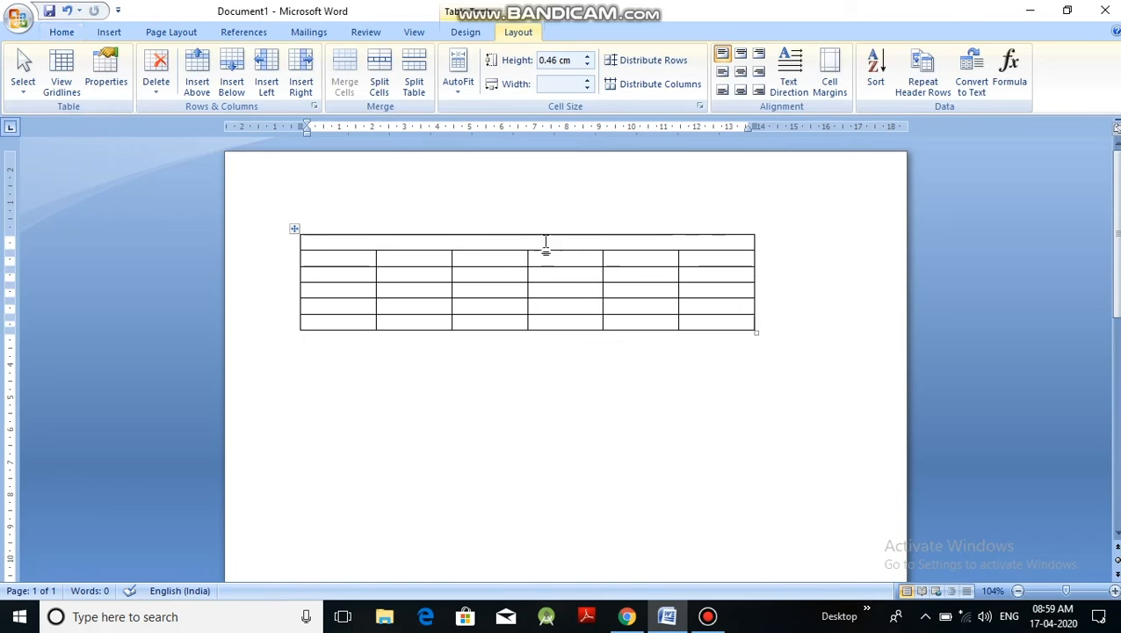
click(380, 88)
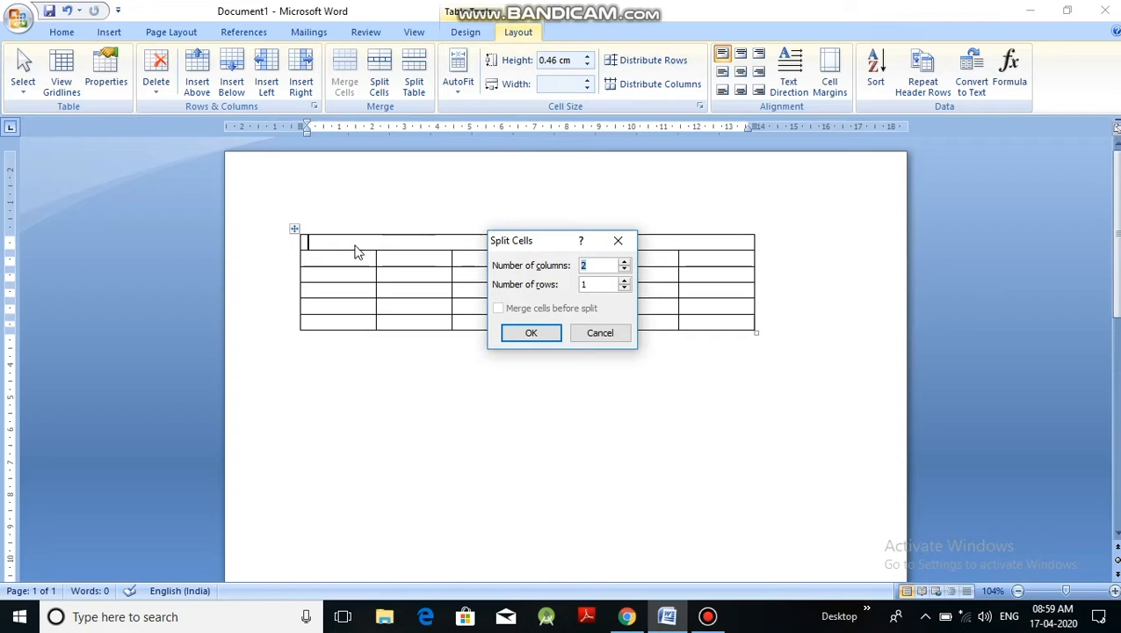
drag(559, 246, 557, 364)
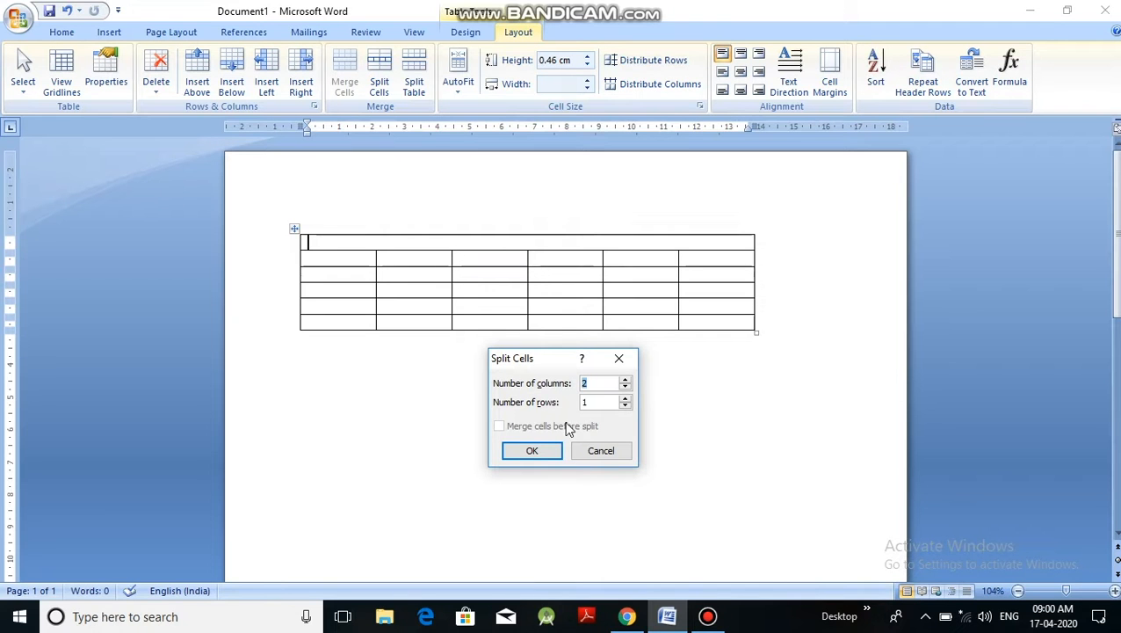
click(625, 379)
click(536, 450)
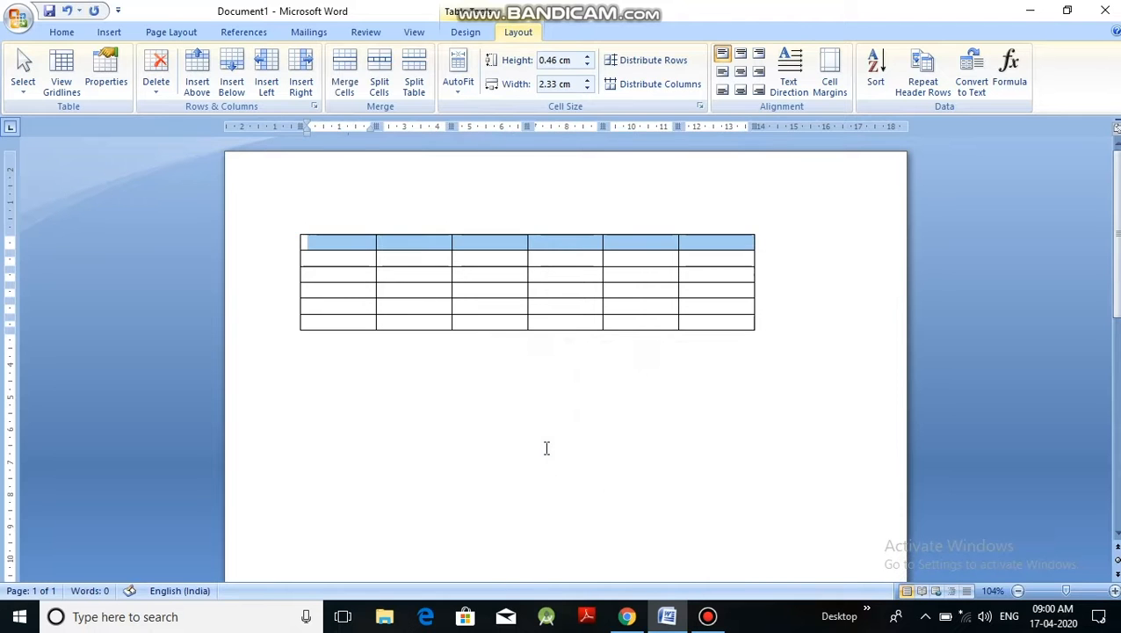
click(545, 448)
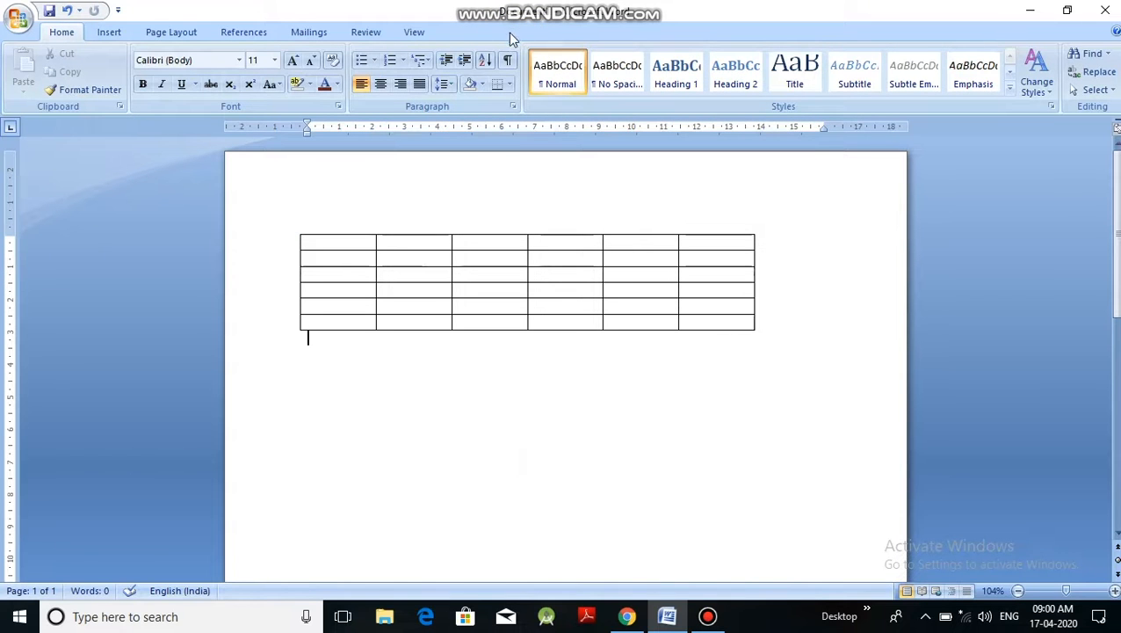
Enter the headings Name and Class &sec in the first two cells of the top row.
click(348, 242)
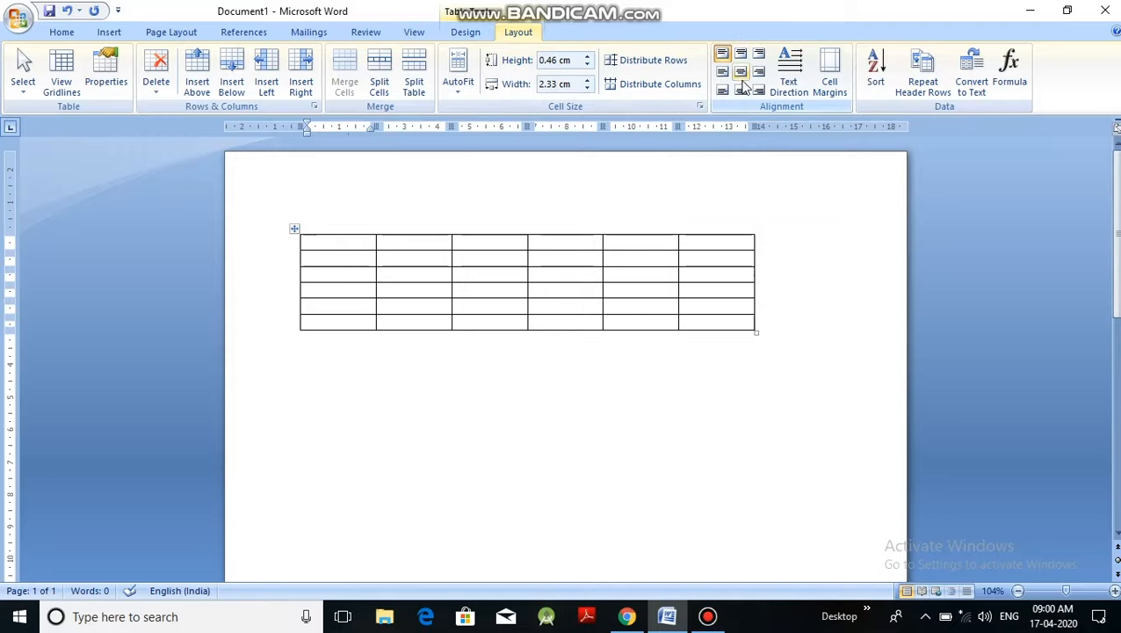
text(Name)
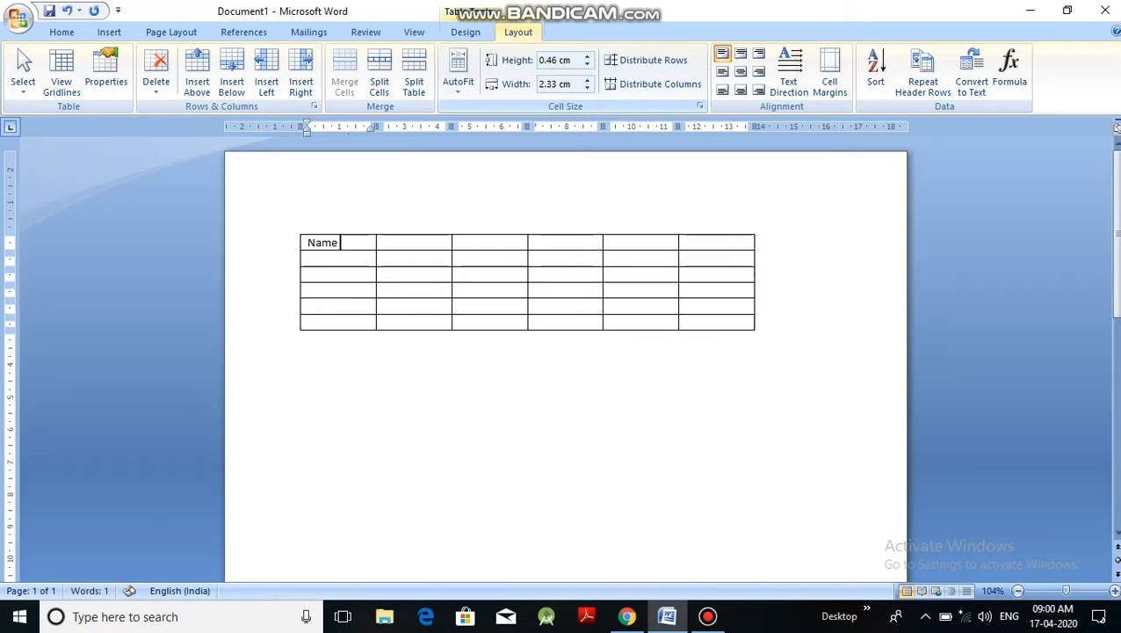
key(Tab)
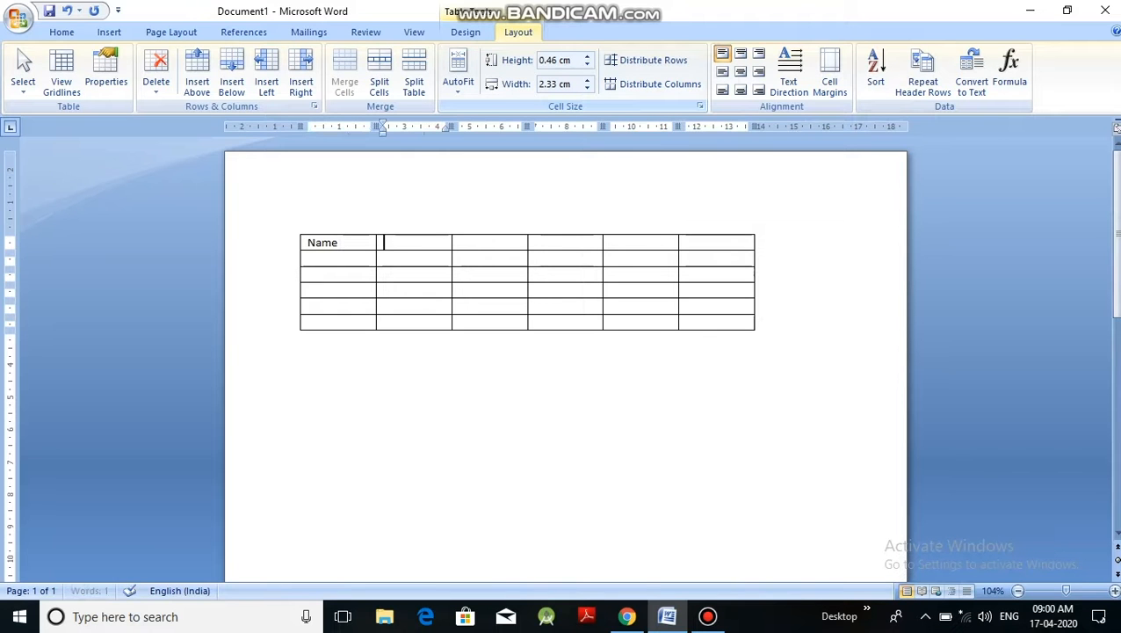
text(class &sec)
key(Tab)
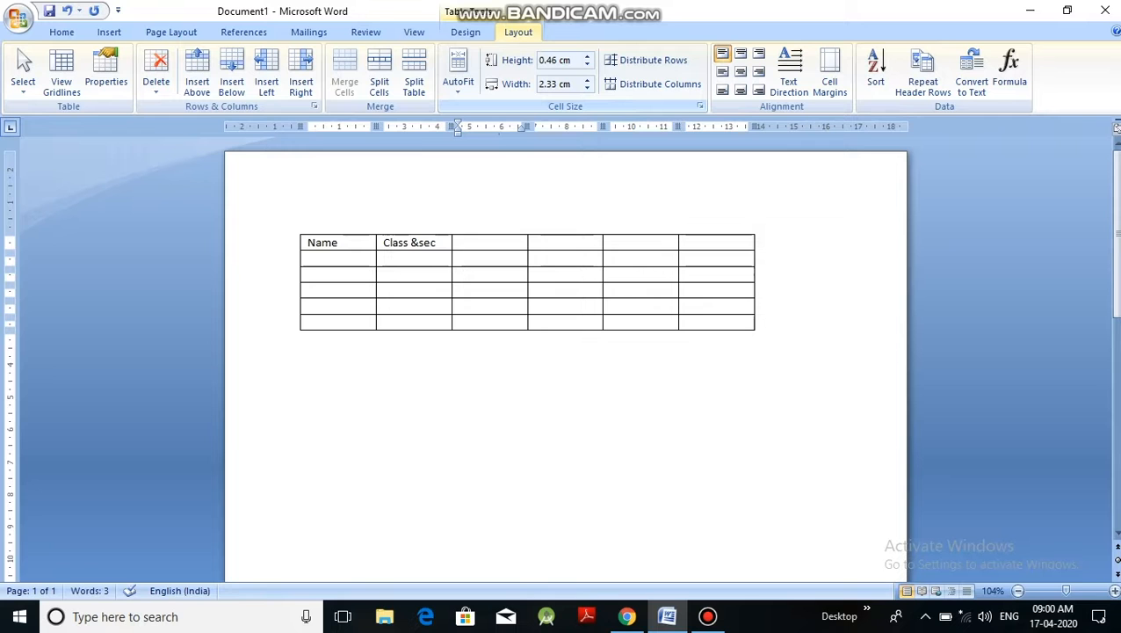
Enter the headings english and hindi in the third and fourth cells of the top row.
text(englsih)
key(BackSpace)
key(BackSpace)
key(BackSpace)
text(isg)
key(BackSpace)
text(h)
key(Tab)
text(hi)
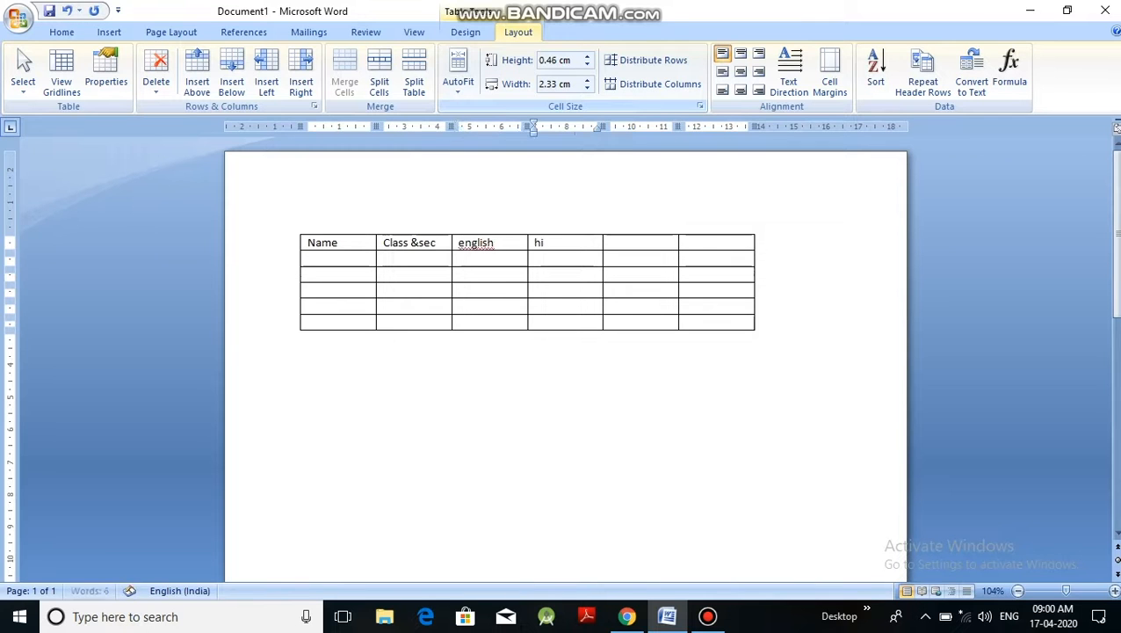
text(mn)
key(BackSpace)
key(BackSpace)
text(n)
key(Tab)
Enter the headings maths and Social science in the last two cells of the top row.
text(maths)
key(Tab)
text(socila s)
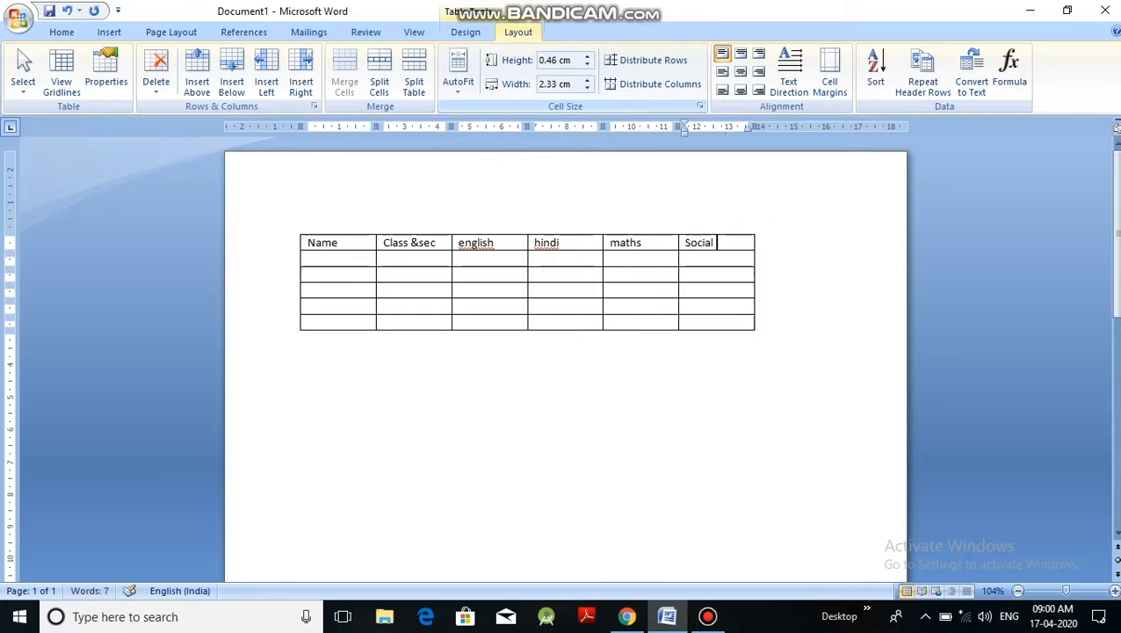
text(cience)
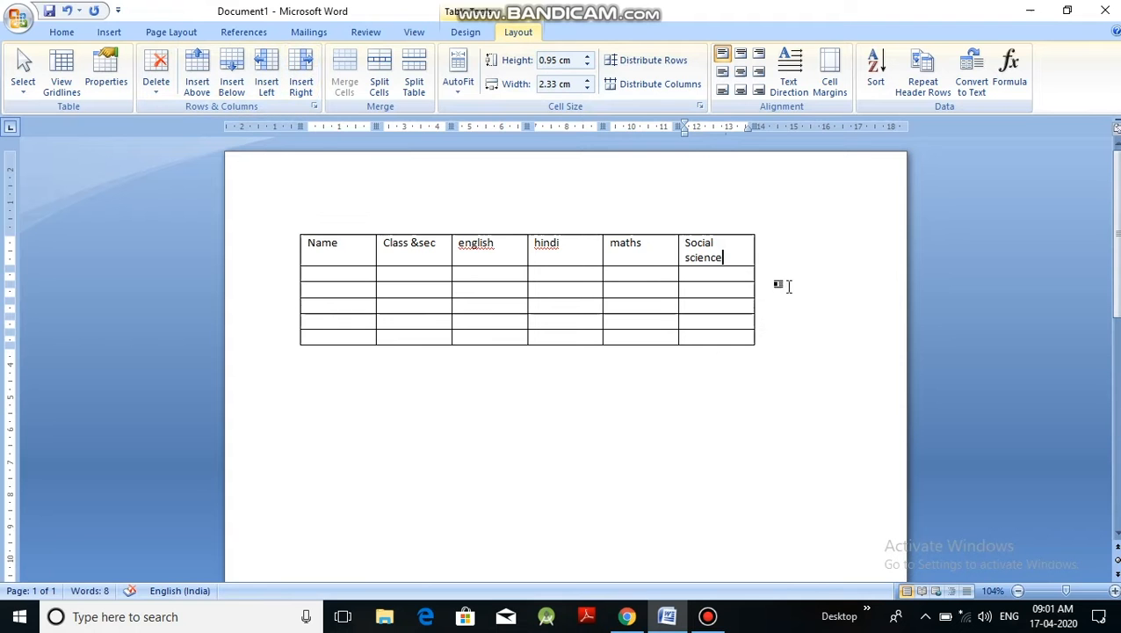
Insert a column to the right of the Social science column and give it the heading science.
click(298, 89)
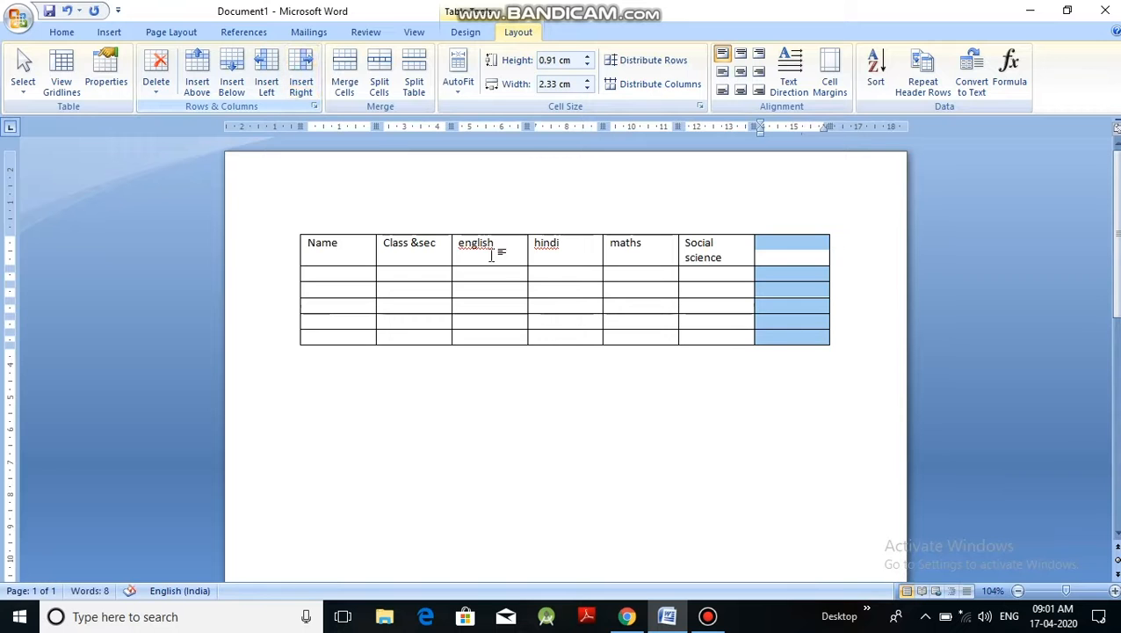
click(782, 248)
text(science)
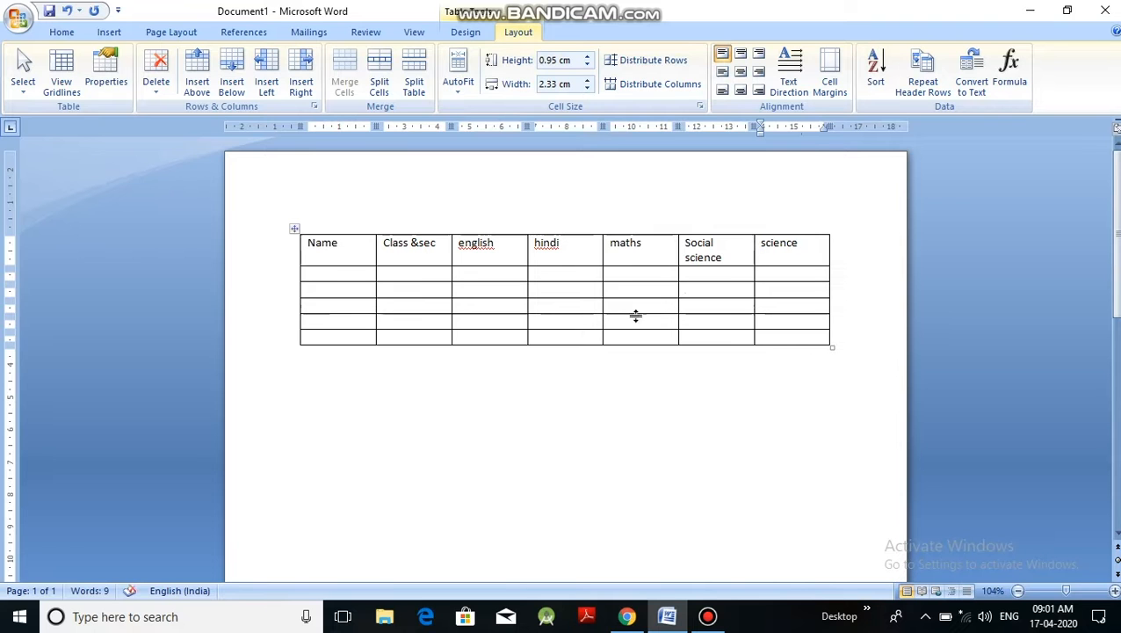
Enter the first student's name and the class IX A in the row below the headings.
click(335, 275)
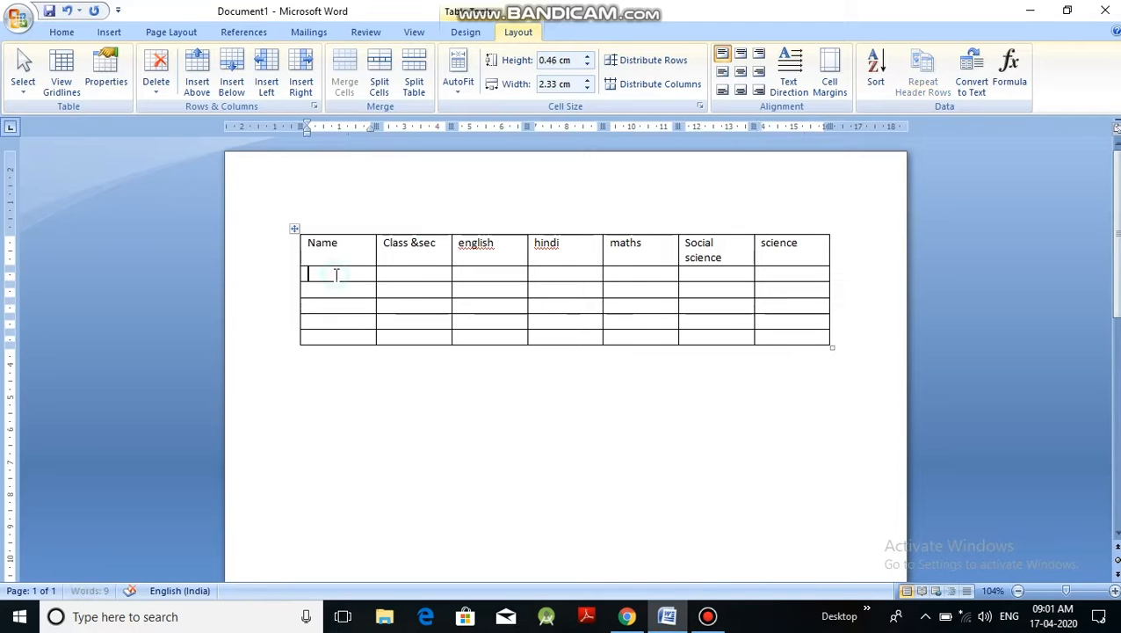
text(r)
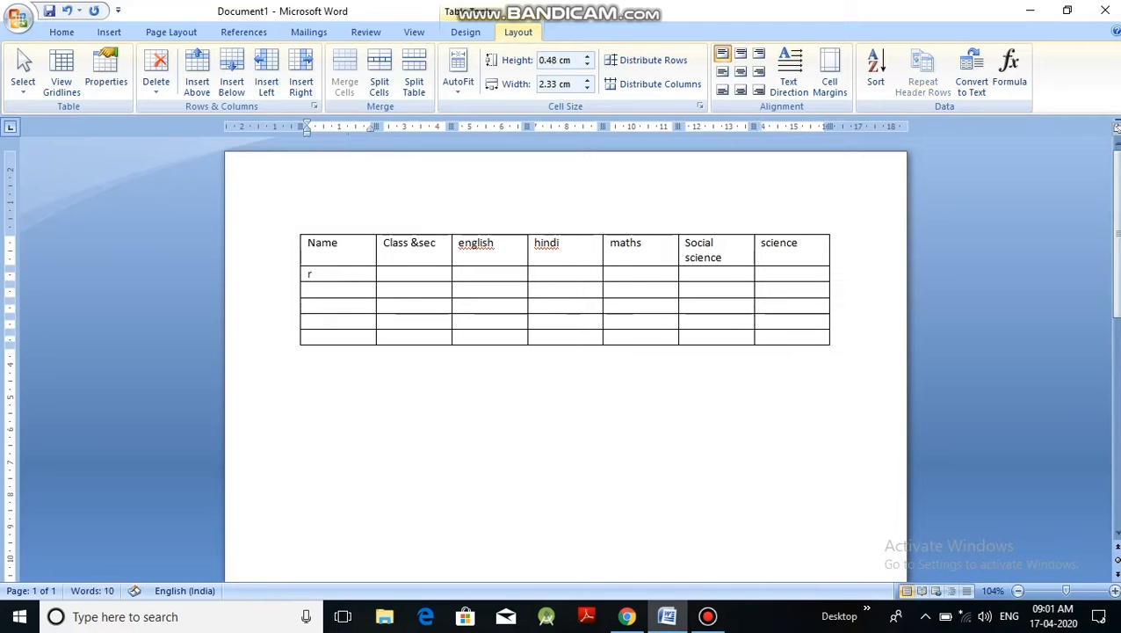
text(amesh)
key(Tab)
text(Ix)
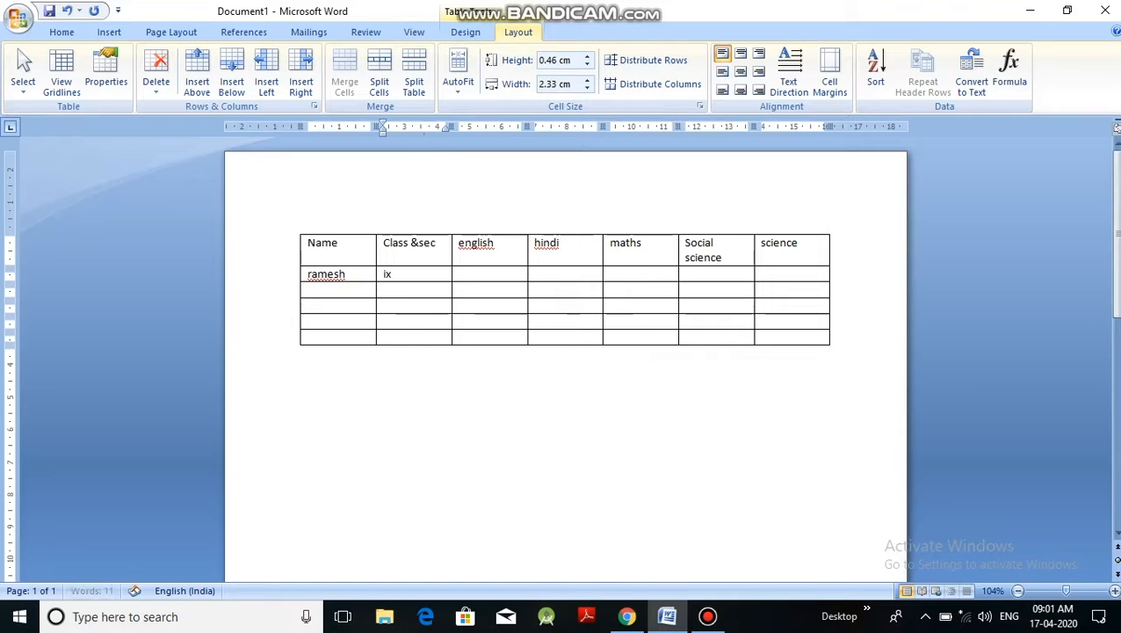
key(BackSpace)
text(X A)
Fill in the first student's marks as english 56, hindi 45, maths 23, Social science 67 and science 78.
key(Tab)
text(56)
key(Tab)
text(45)
key(Tab)
text(23)
key(Tab)
text(67)
key(Tab)
text(78)
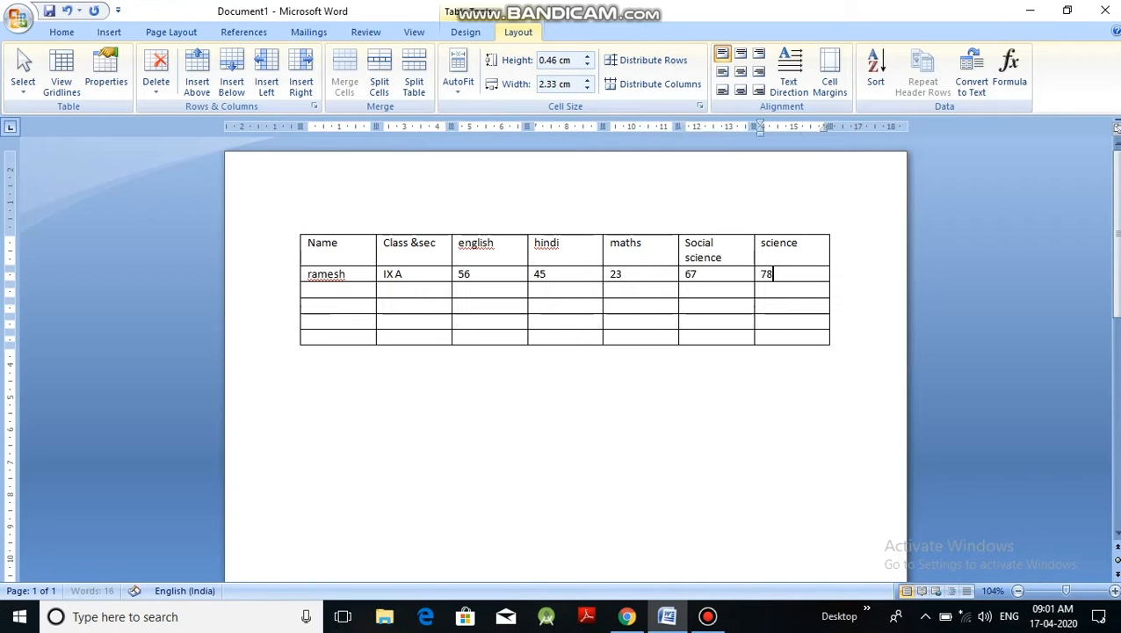
Enter the second student's name in the Name column.
click(314, 293)
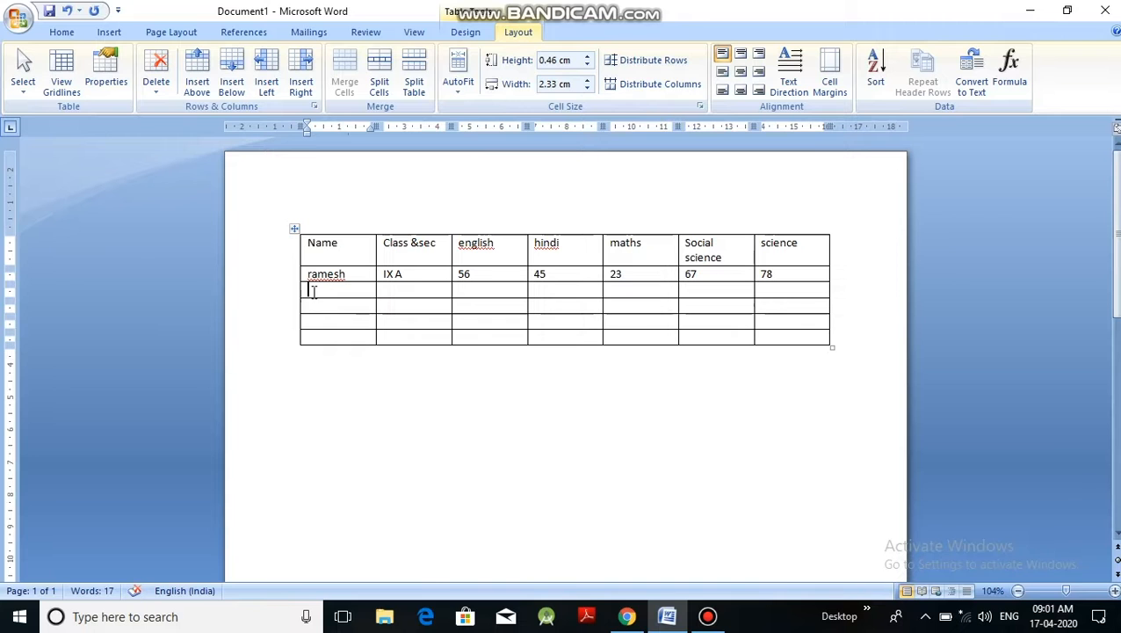
click(314, 292)
text(suresh)
key(Tab)
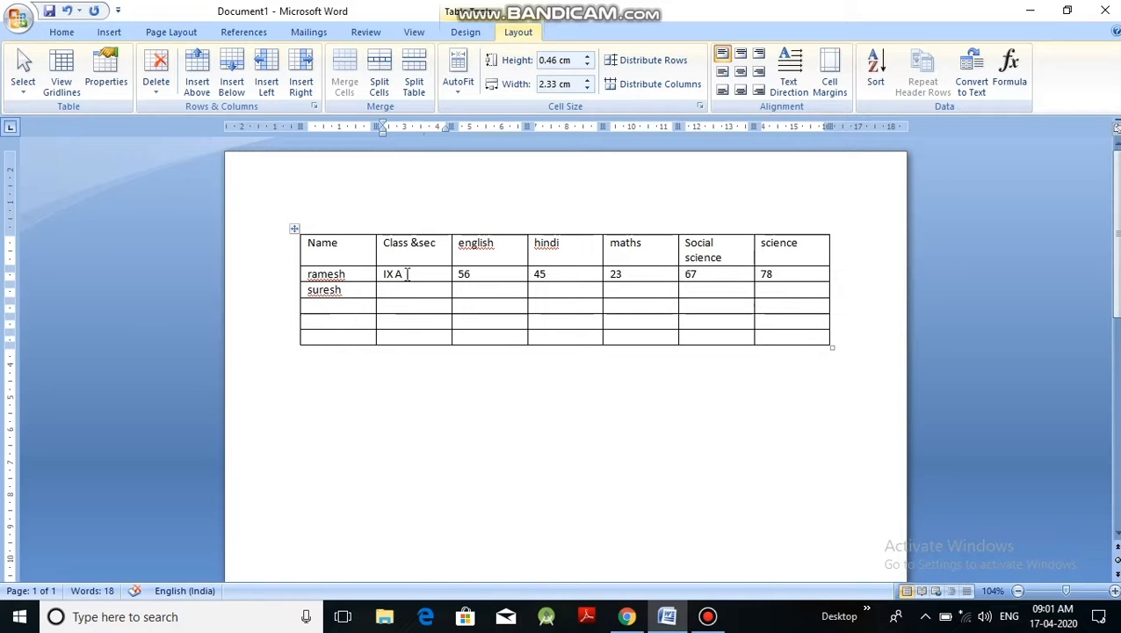
Copy the first student's class entry IX A into the Class &sec cells of the four rows below.
drag(407, 274, 380, 275)
key(ctrl+c)
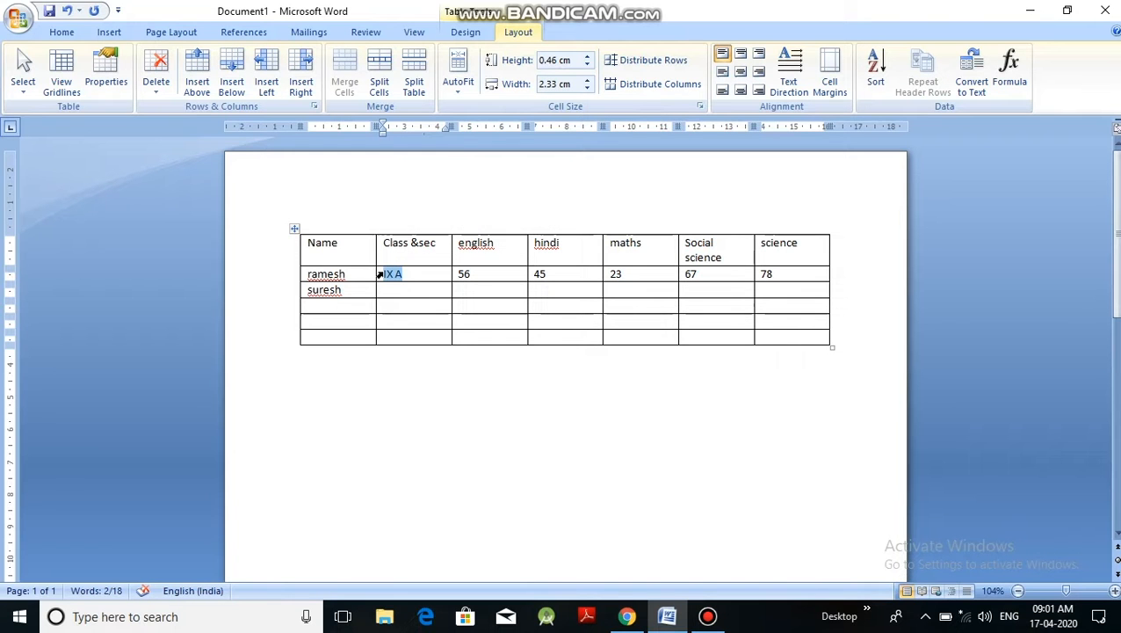
click(412, 288)
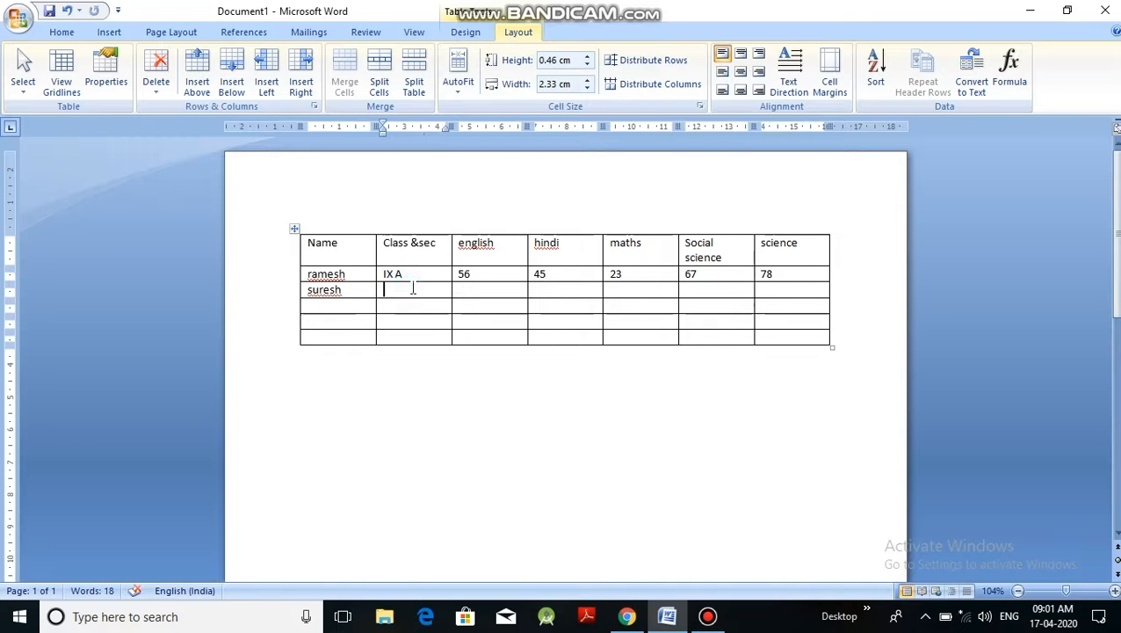
key(ctrl+v)
click(62, 34)
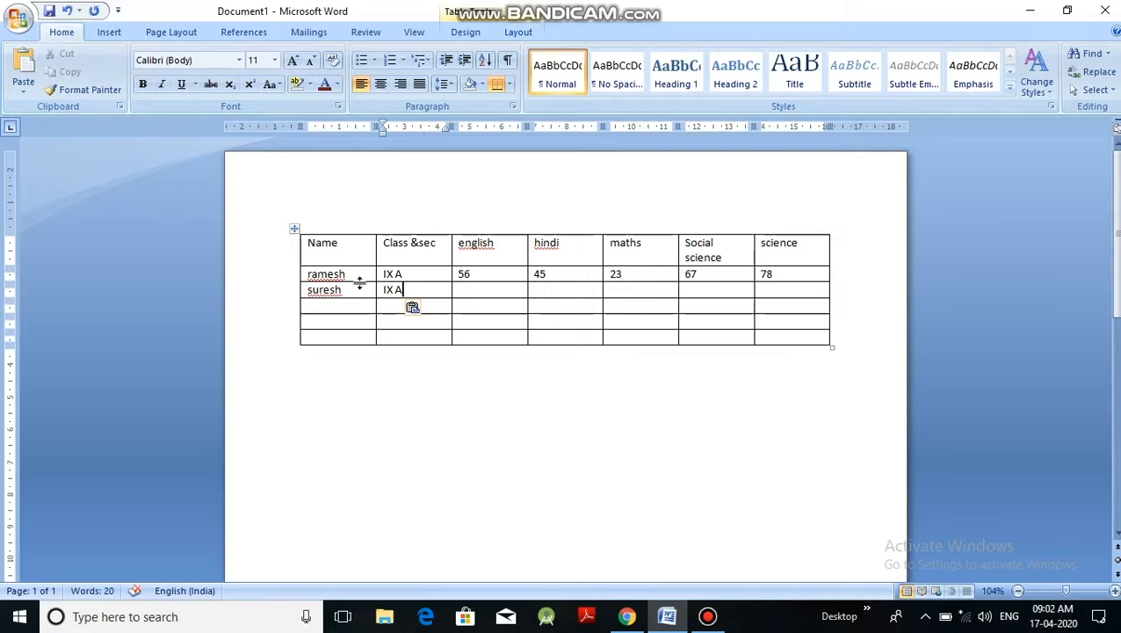
click(386, 306)
key(ctrl+v)
click(389, 322)
key(ctrl+v)
click(392, 338)
key(ctrl+v)
Enter the names of the third, fourth and fifth students in the Name column.
click(319, 306)
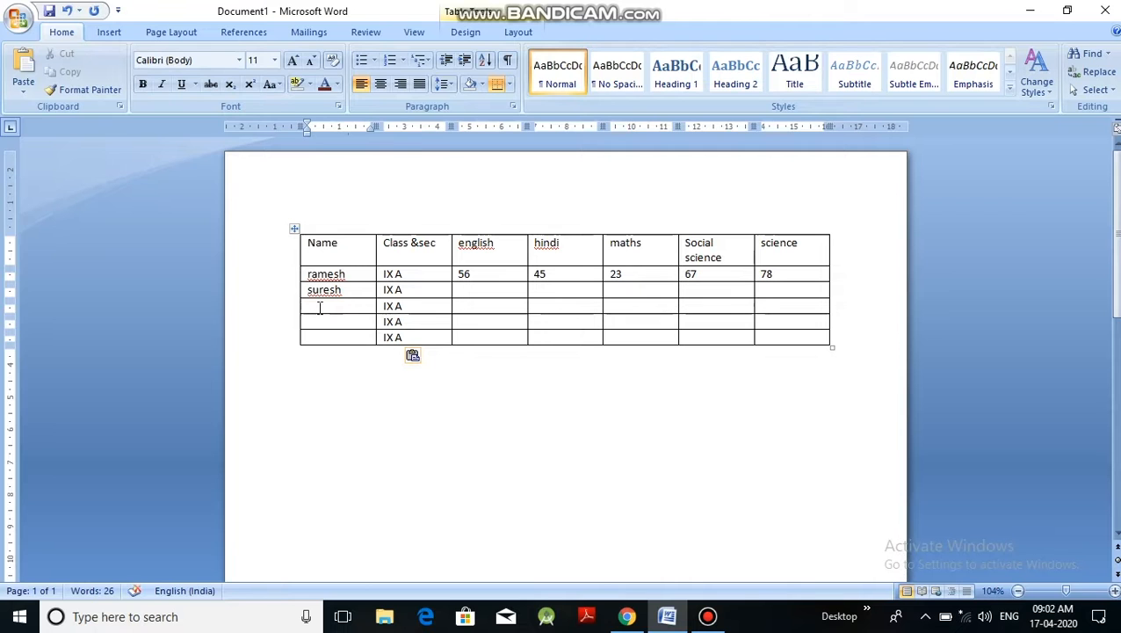
text(sanjana)
key(Down)
text(aarti)
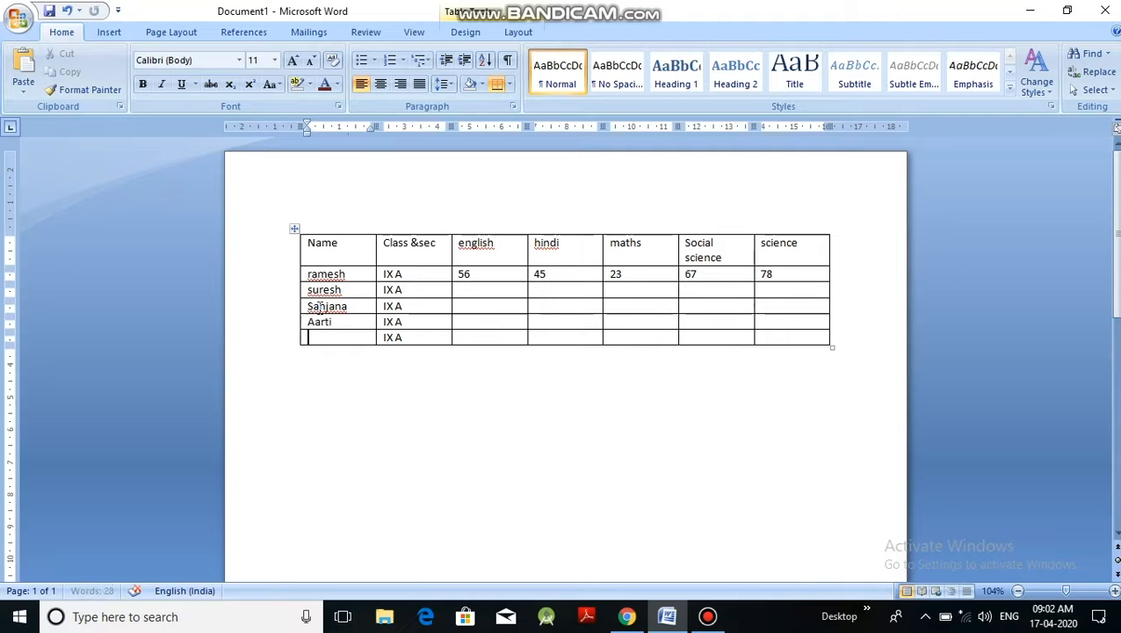
text(komal)
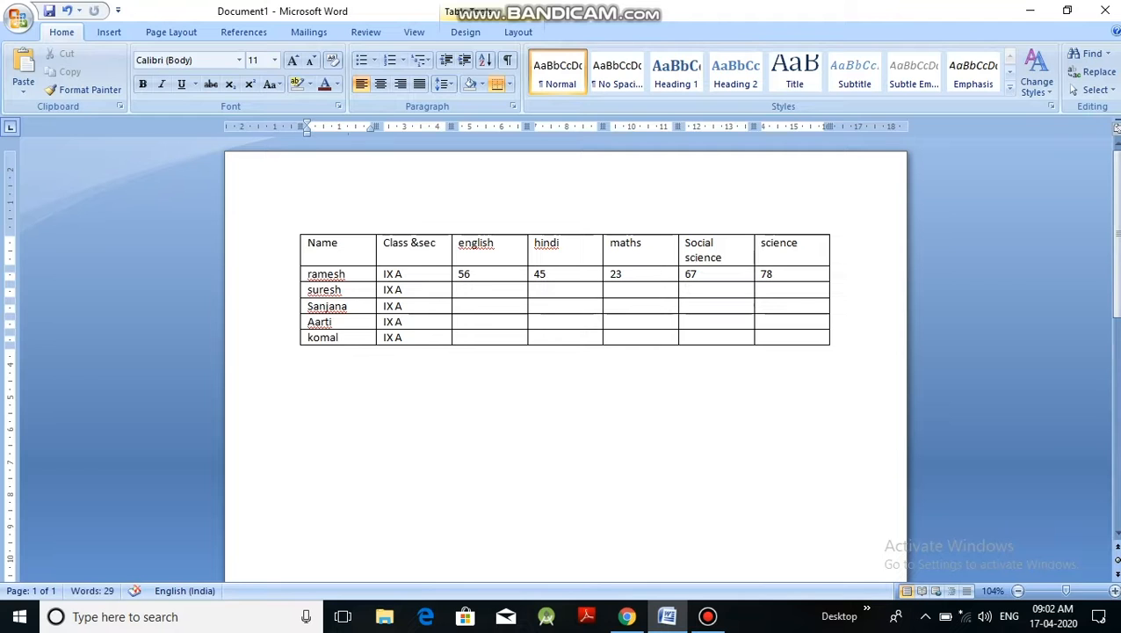
Fill in the second student's marks as english 34, hindi 56, maths 78, Social science 89 and science 34.
click(476, 293)
text(34)
key(Tab)
text(56)
key(Tab)
text(78)
key(Tab)
text(89)
key(Tab)
text(34)
Fill in the third student's marks as english 18, hindi 45, maths 56, Social science 56 and science 78.
key(Down)
key(Left)
key(Left)
key(Left)
key(Left)
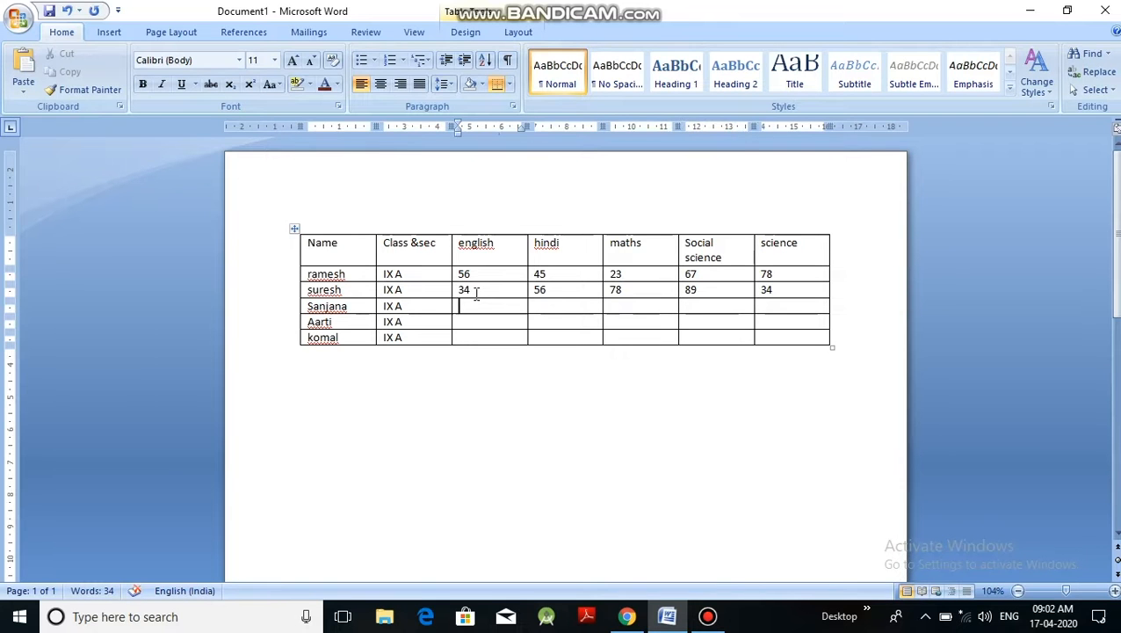
text(3)
key(Page_Down)
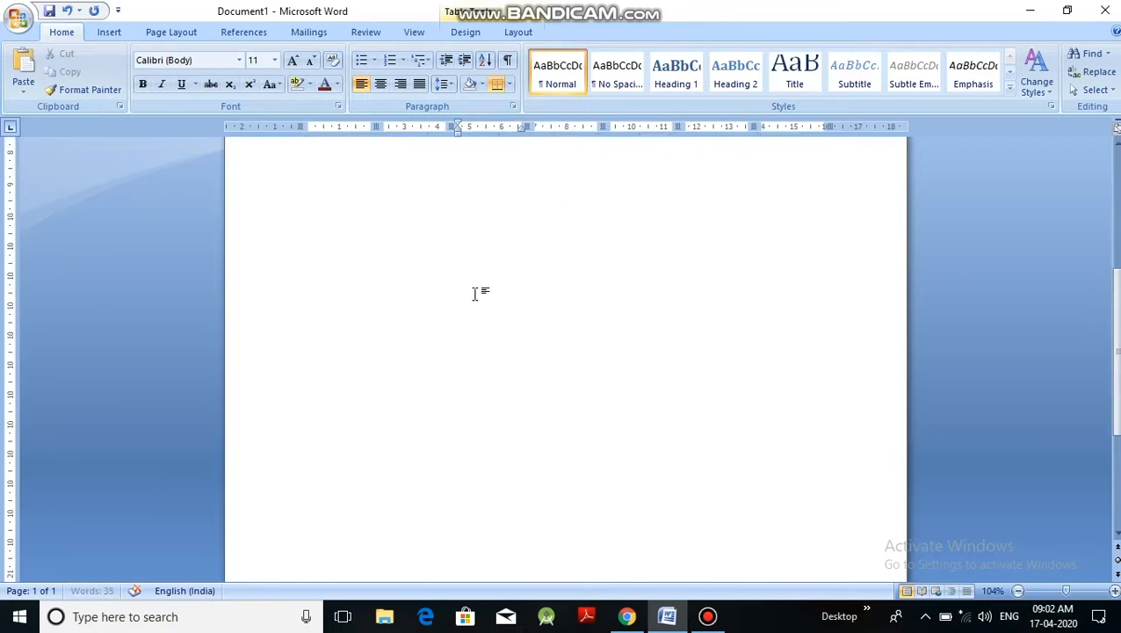
scroll(476, 293, up, 5)
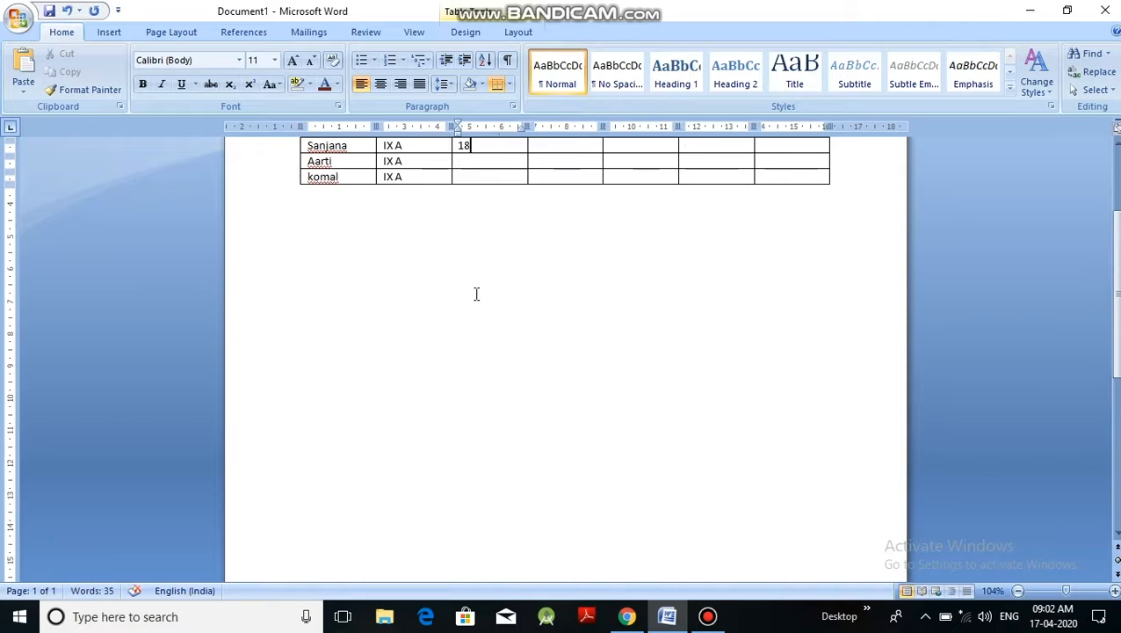
click(560, 211)
text(45)
key(Tab)
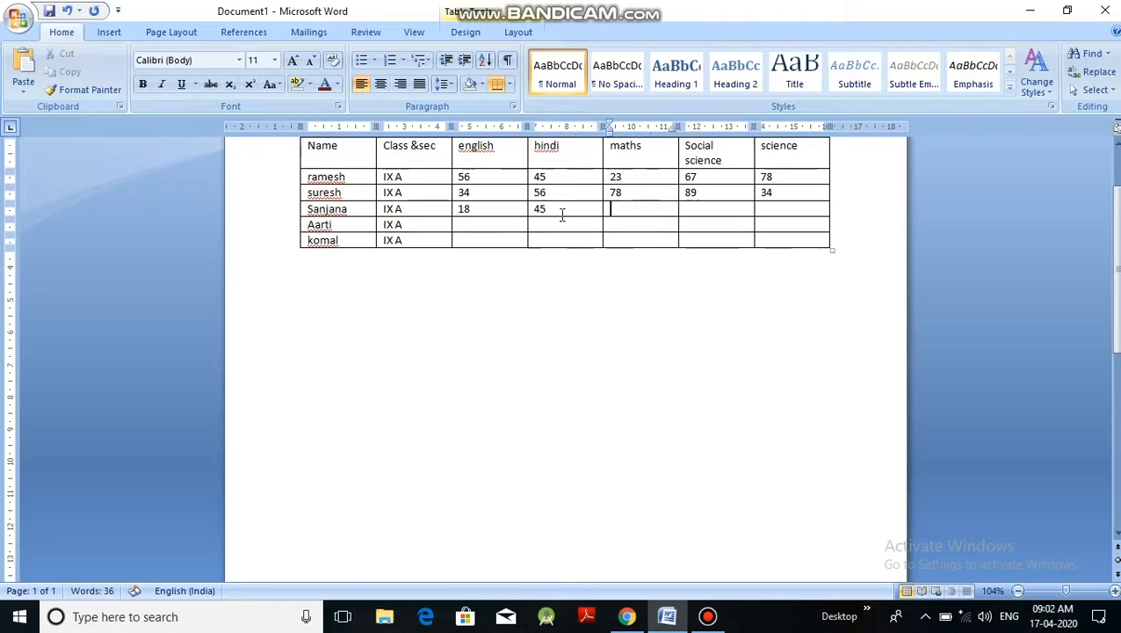
text(56)
key(Tab)
text(56)
key(Tab)
text(78)
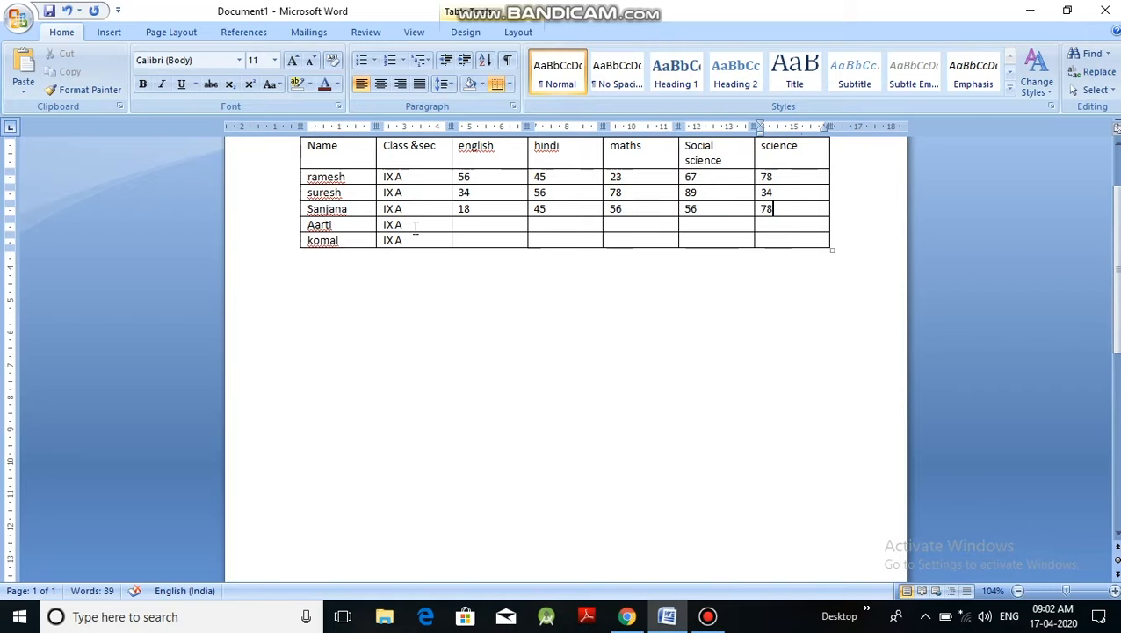
Fill in the fourth student's marks as english 14, hindi 45, maths 56, Social science 67 and science 57.
click(466, 225)
text(1)
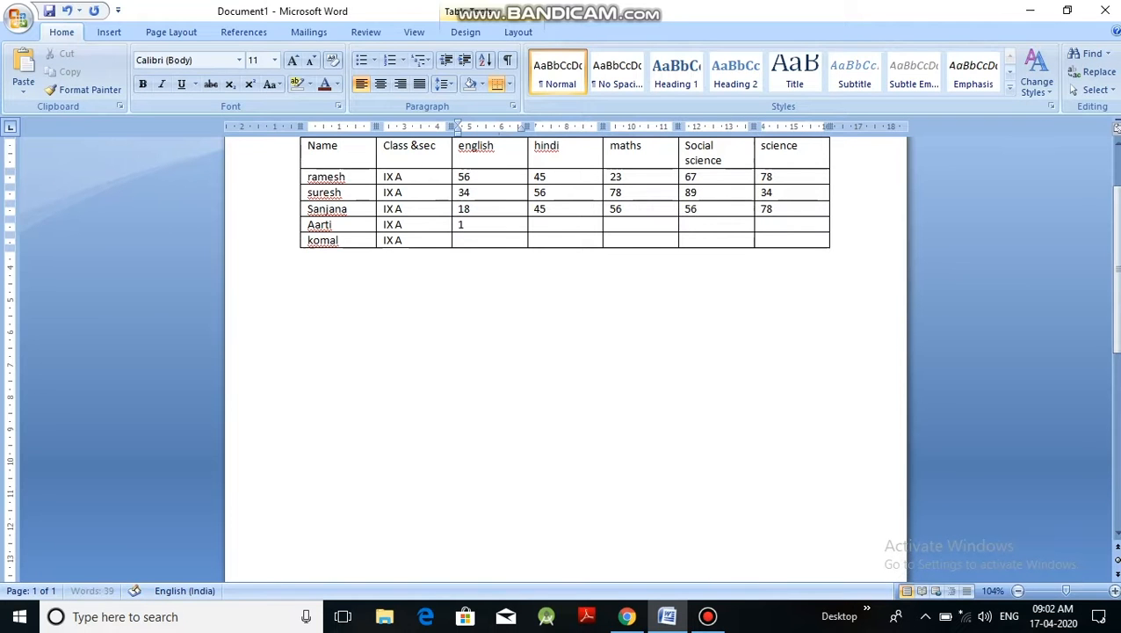
text(4)
key(Tab)
text(45)
key(Tab)
text(56)
key(Tab)
text(67)
key(Tab)
text(57)
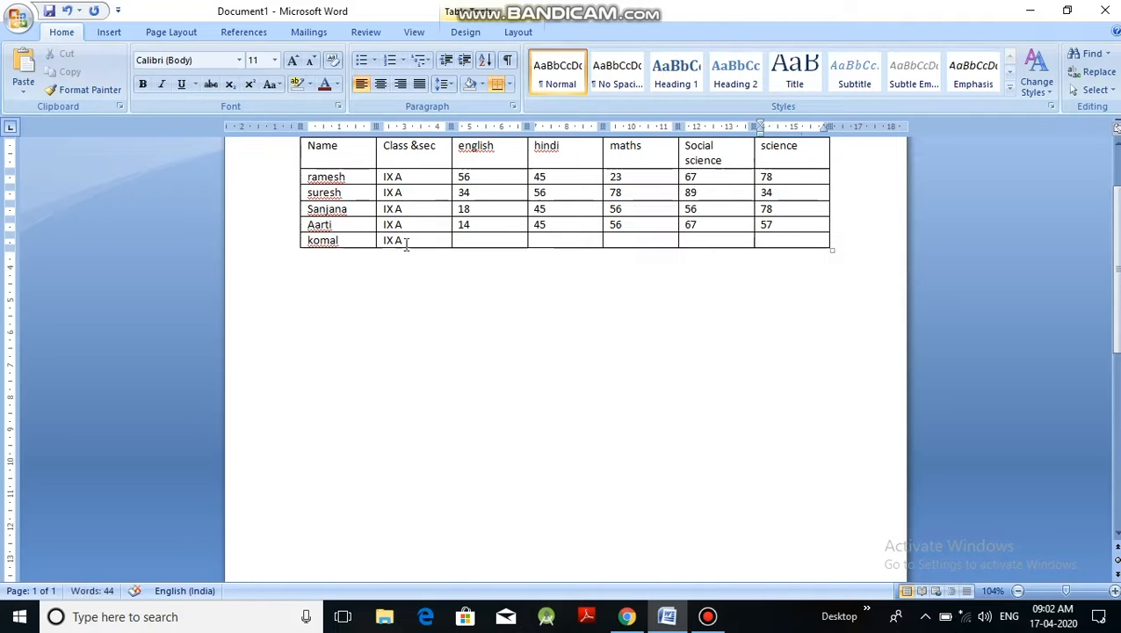
Fill in the fifth student's marks as english 34, hindi 56, maths 56, Social science 45 and science 34.
click(482, 237)
text(34)
key(Tab)
text(56)
key(Tab)
text(56)
key(Tab)
text(45)
key(Tab)
text(34)
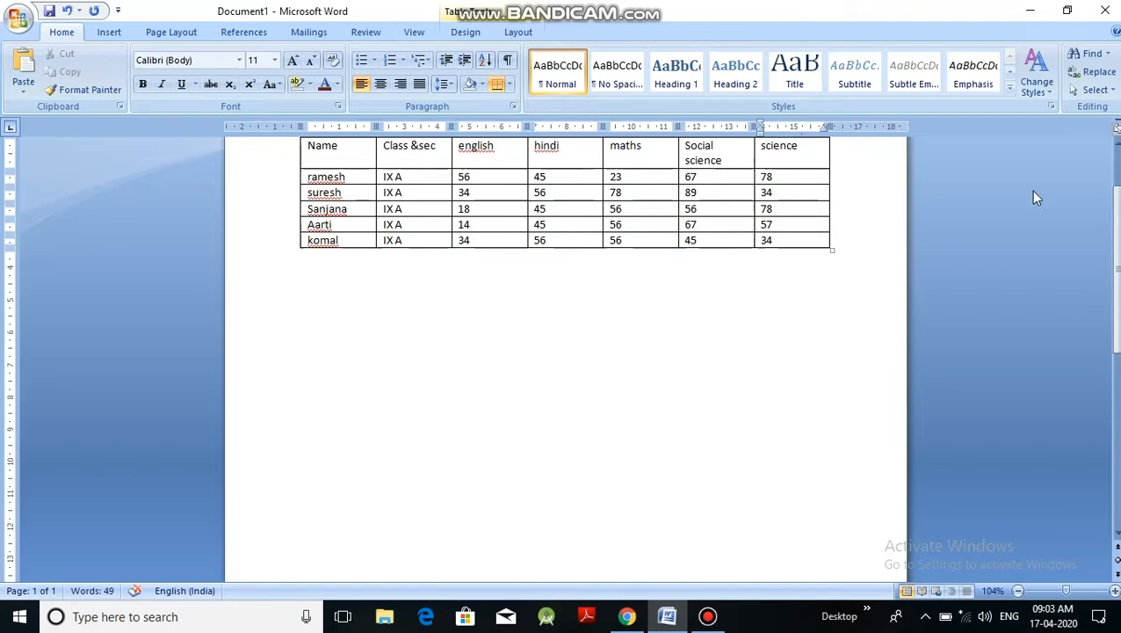
Insert a blank row above the second student's row.
drag(1114, 212, 1117, 186)
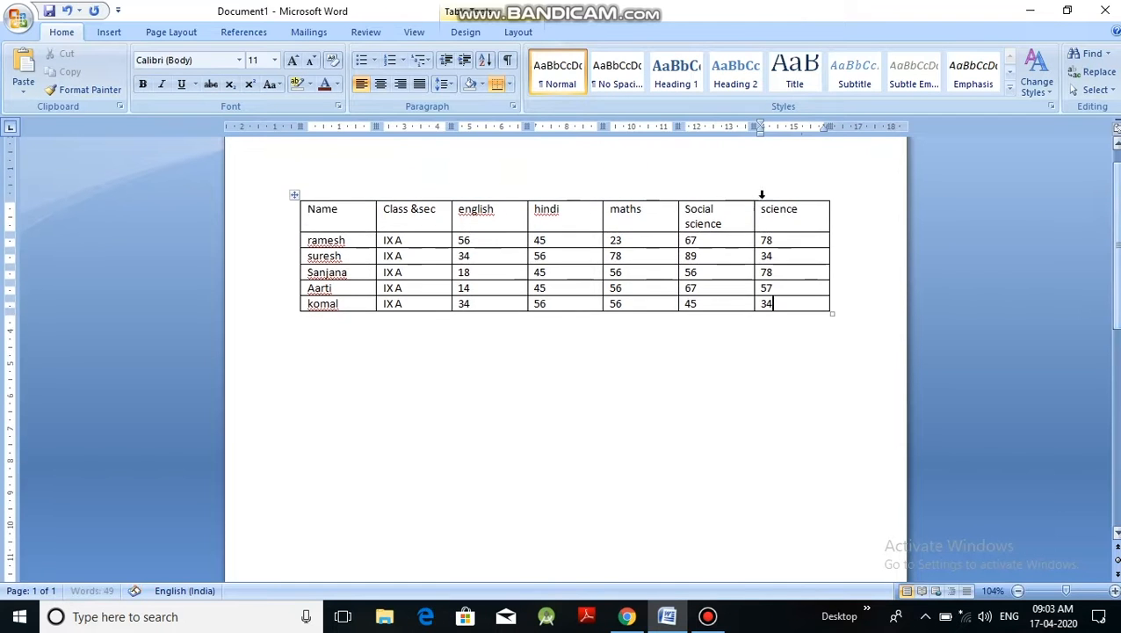
click(309, 256)
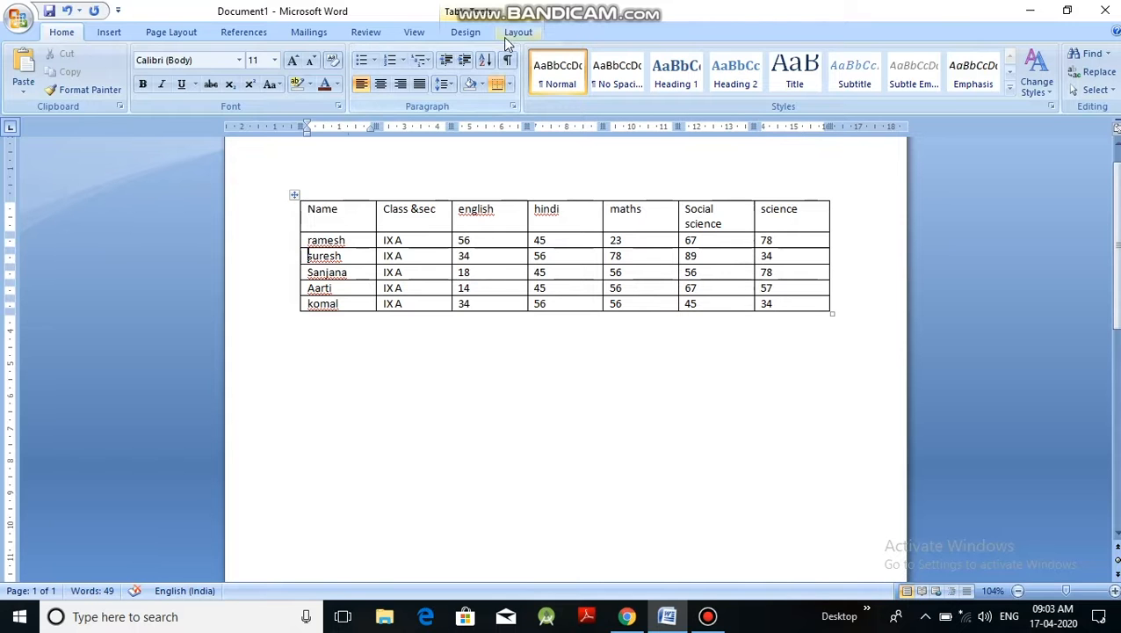
click(517, 34)
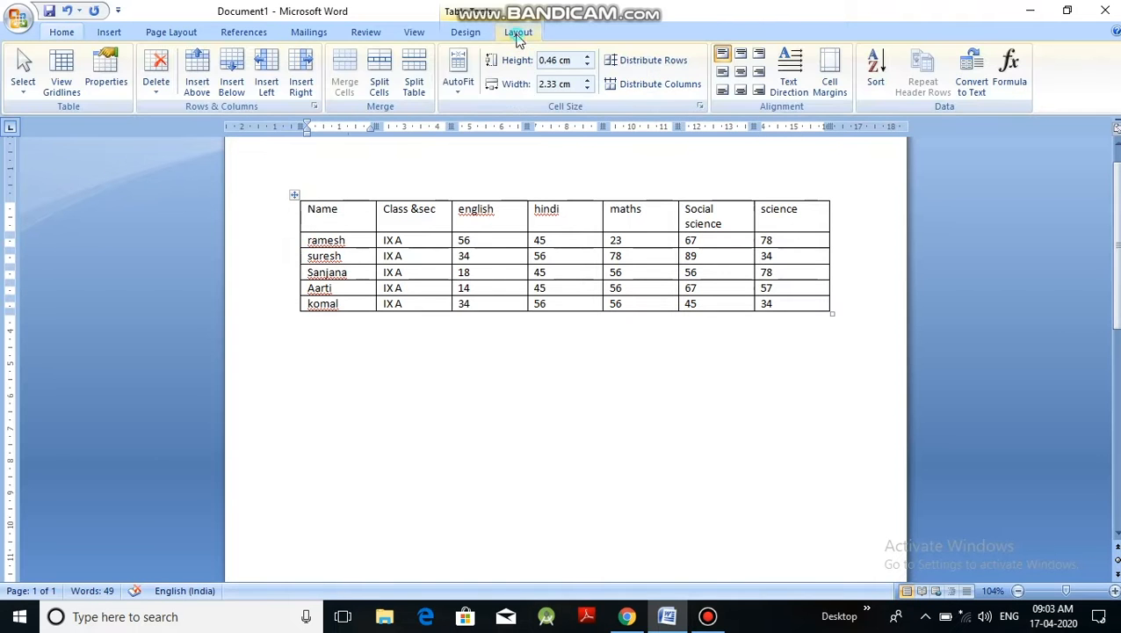
click(199, 88)
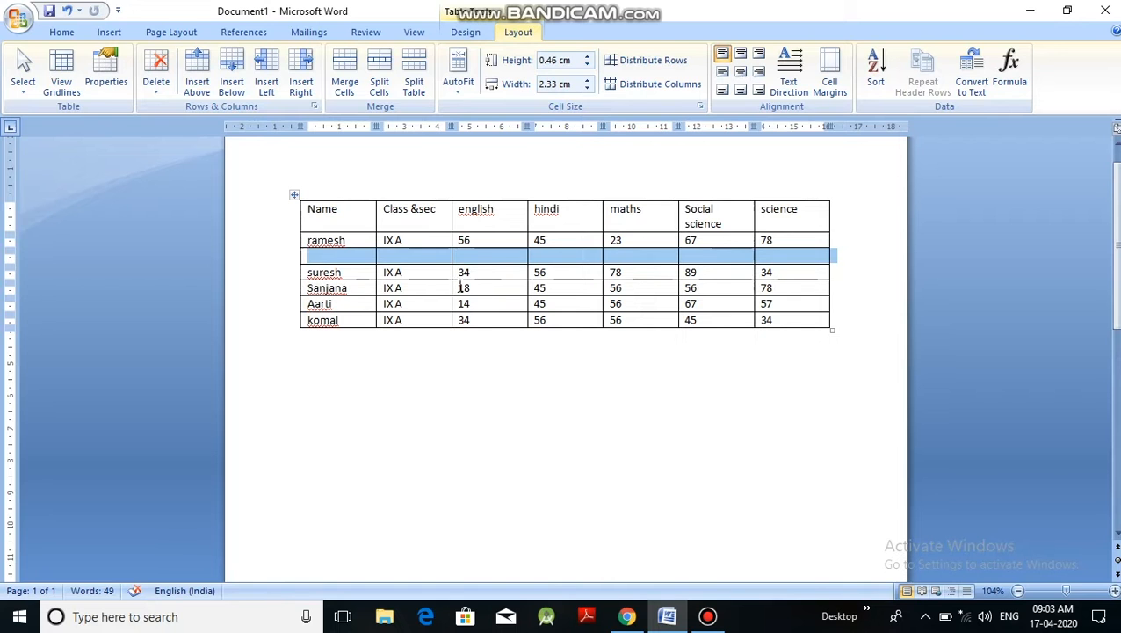
click(303, 243)
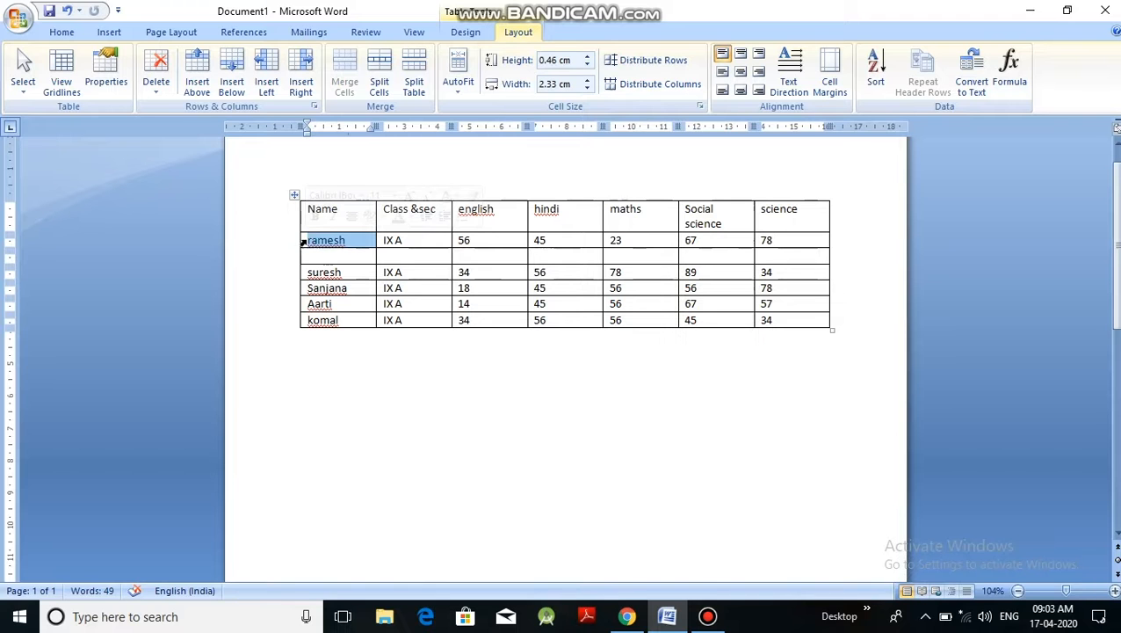
click(354, 241)
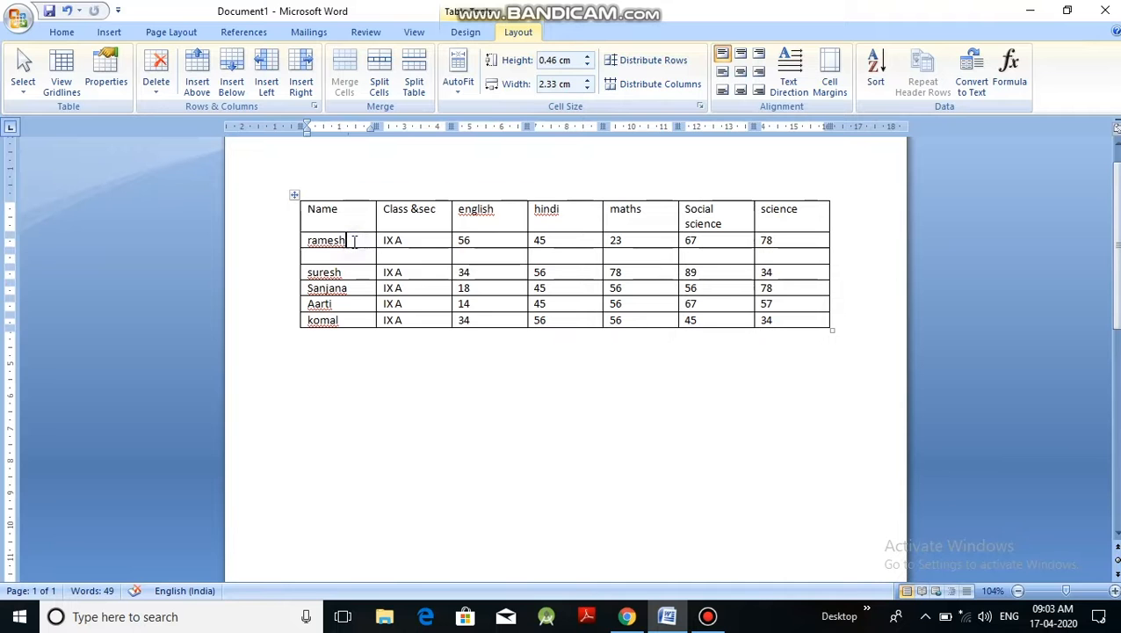
right_click(355, 247)
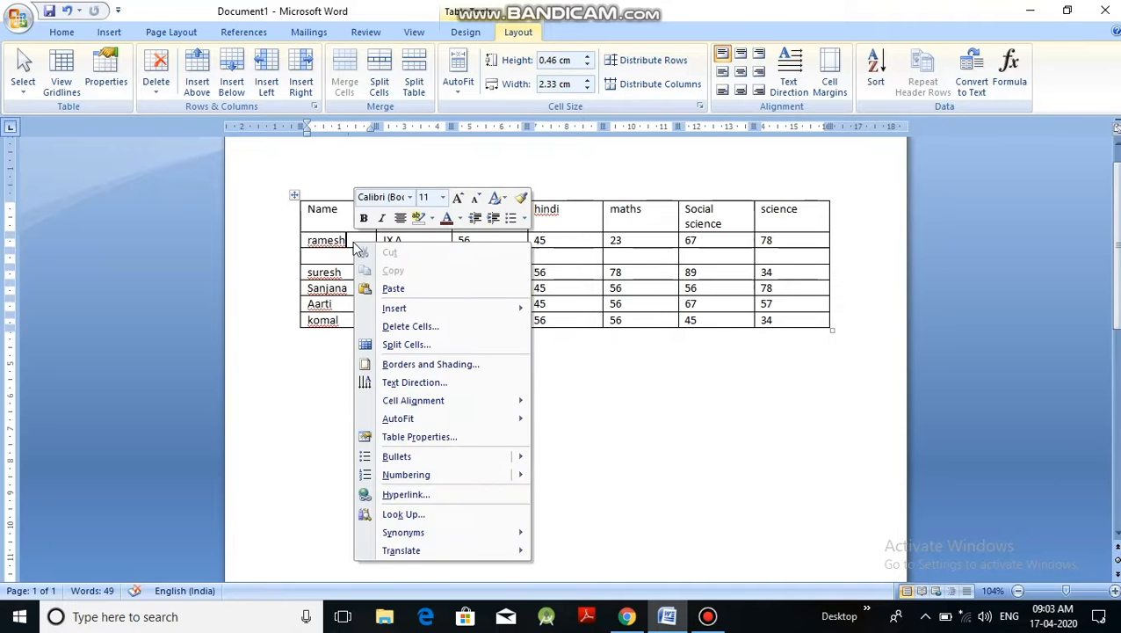
mouse_move(427, 307)
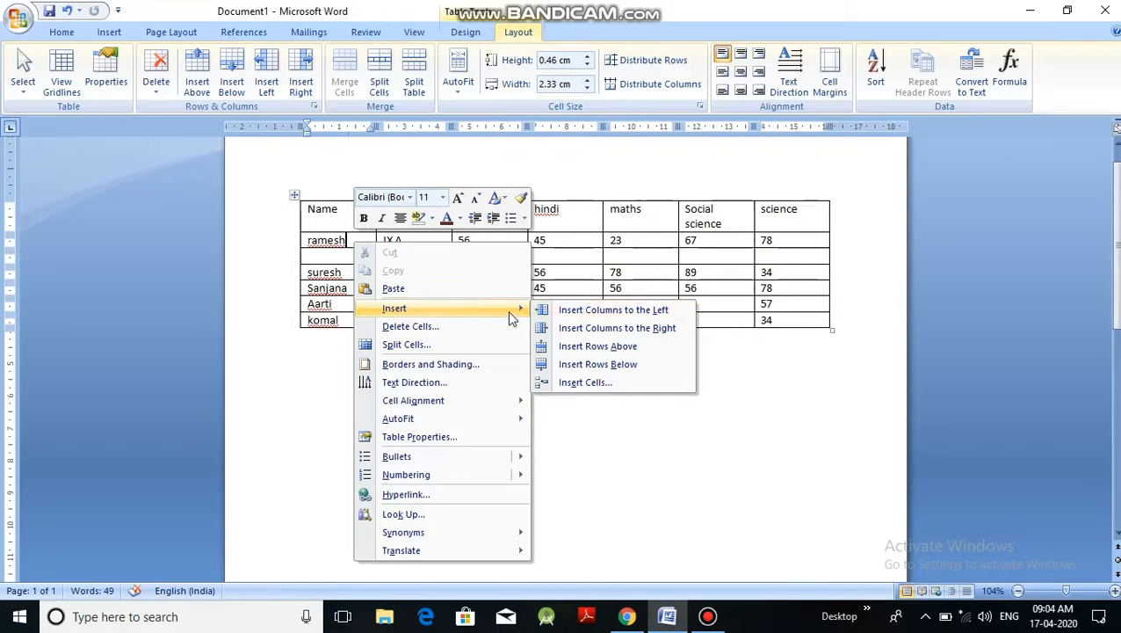
click(333, 397)
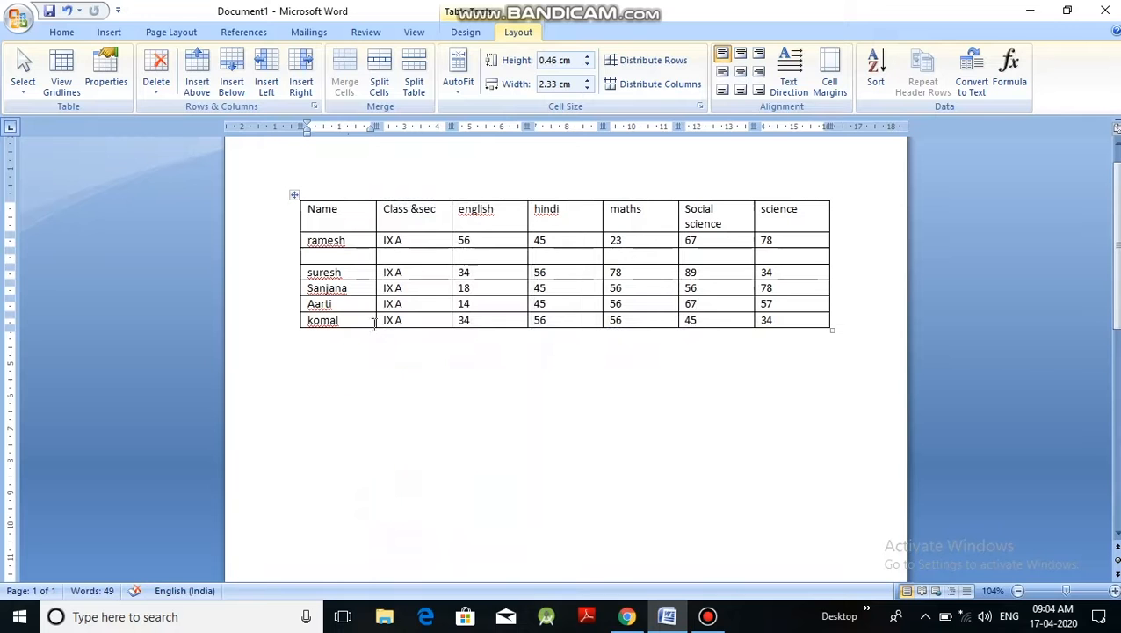
Insert a blank row above the fourth student's row.
click(353, 305)
right_click(352, 304)
mouse_move(427, 342)
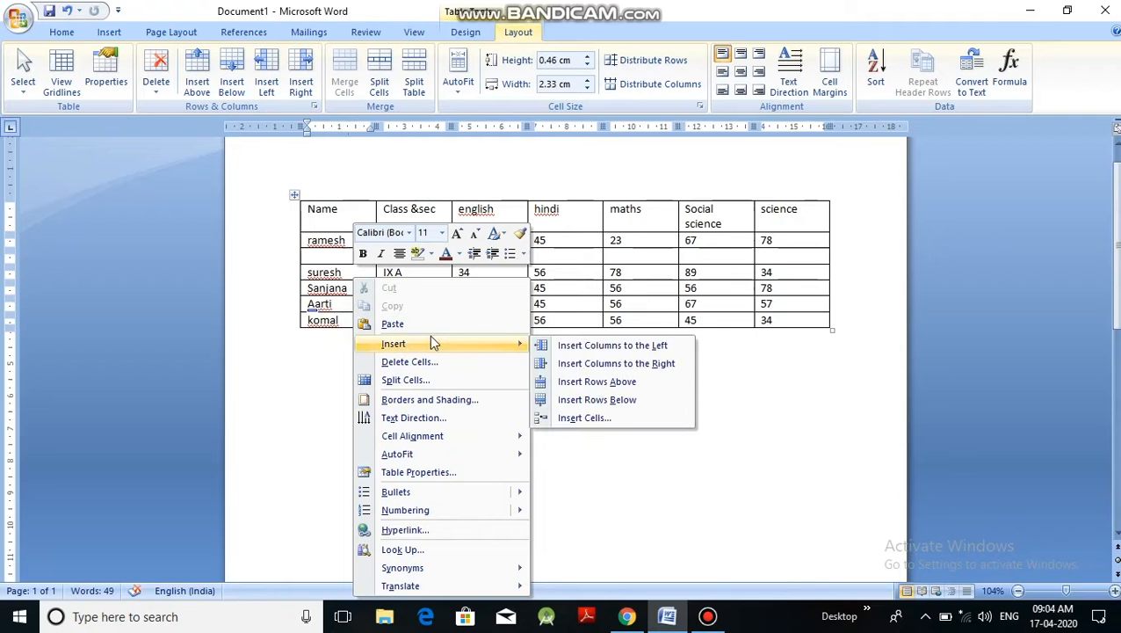
click(571, 382)
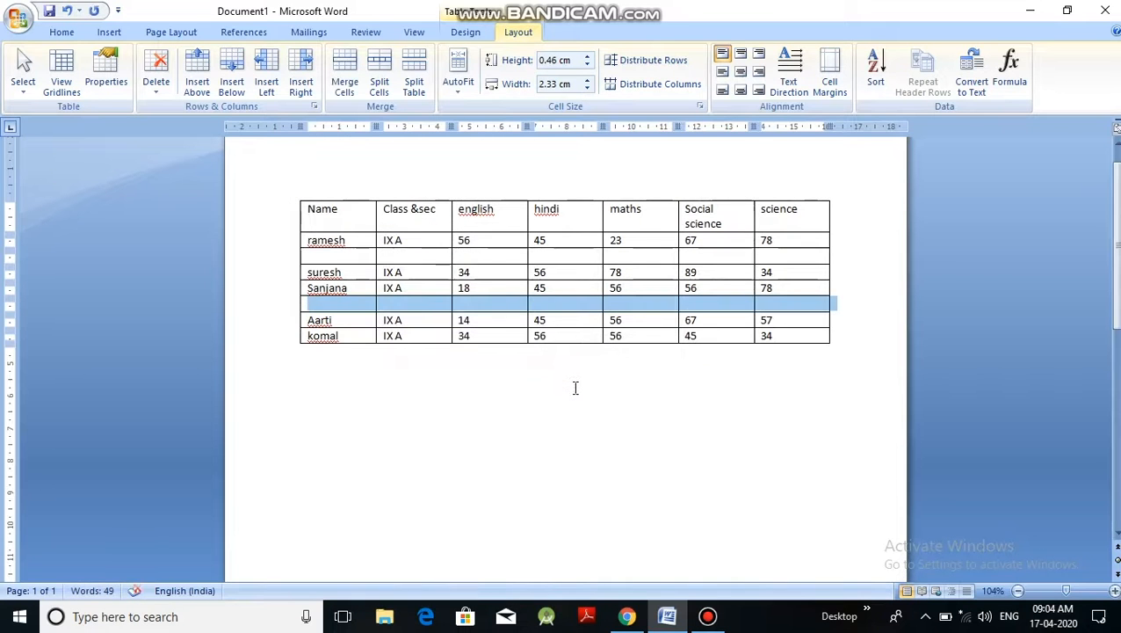